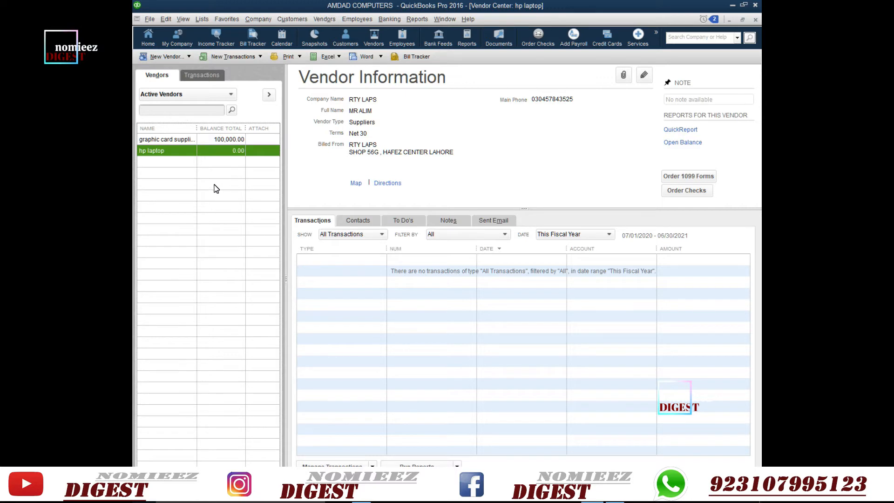
# - Open the Add Multiple Vendors grid from New Vendor and bring up its Customize Columns dialog
pyautogui.click(177, 59)
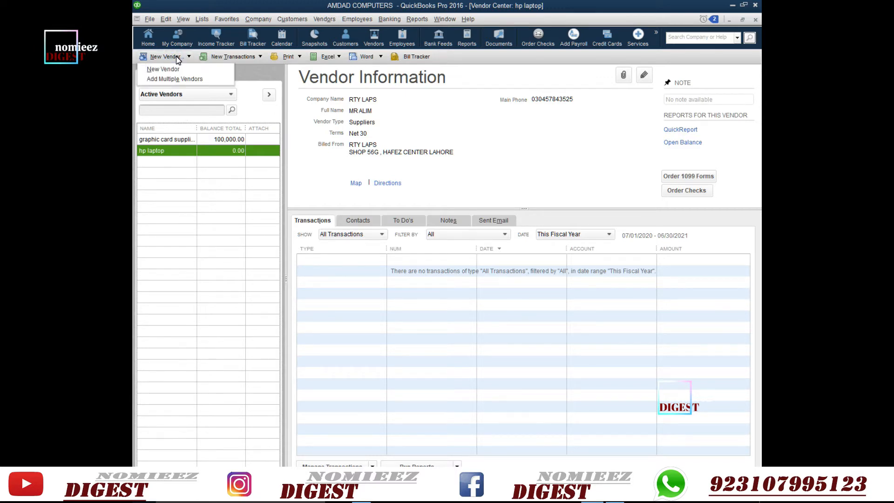
pyautogui.click(173, 80)
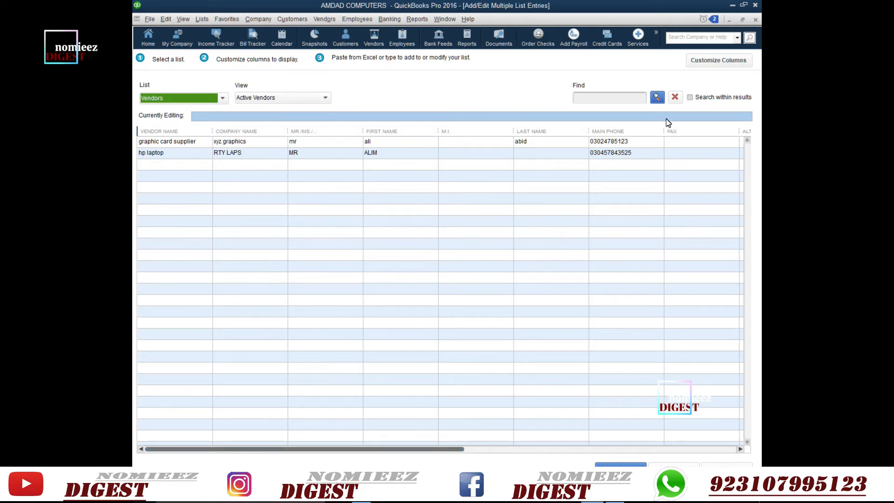
pyautogui.click(707, 61)
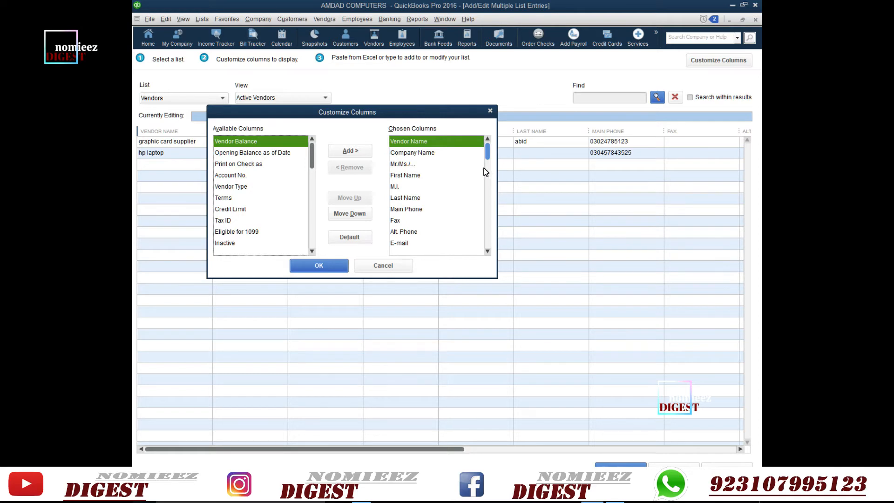
# - Remove the Mr./Ms., M.I., Last Name and Fax columns from Chosen Columns
pyautogui.click(403, 165)
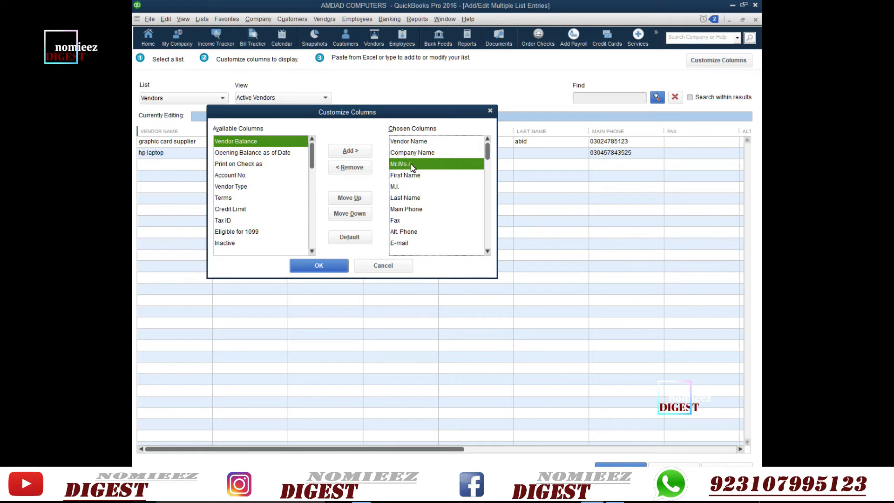
pyautogui.click(354, 168)
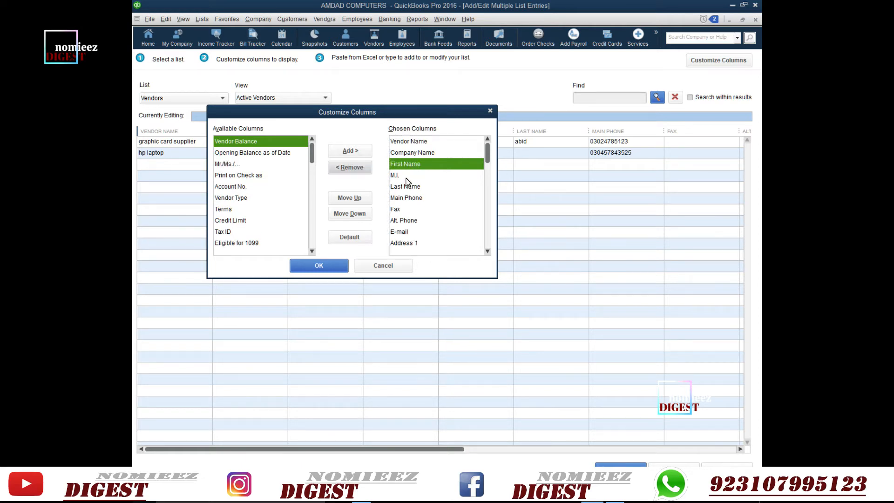
pyautogui.click(404, 176)
pyautogui.click(354, 168)
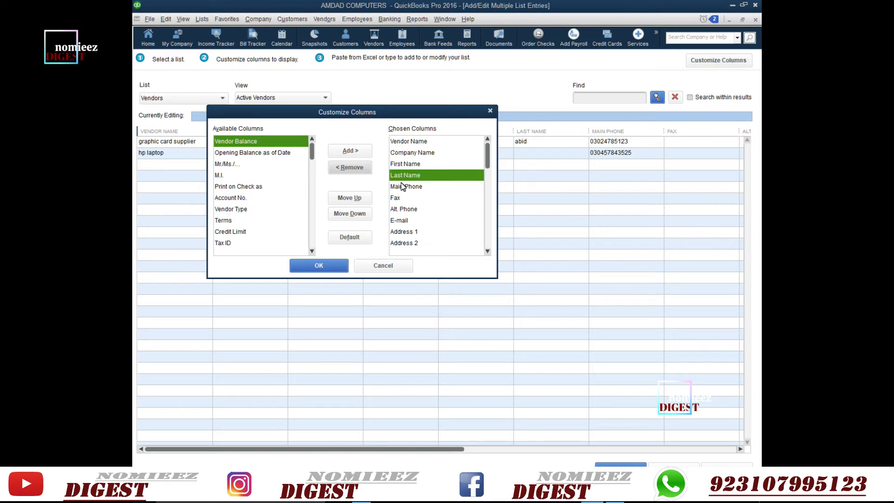
pyautogui.click(356, 170)
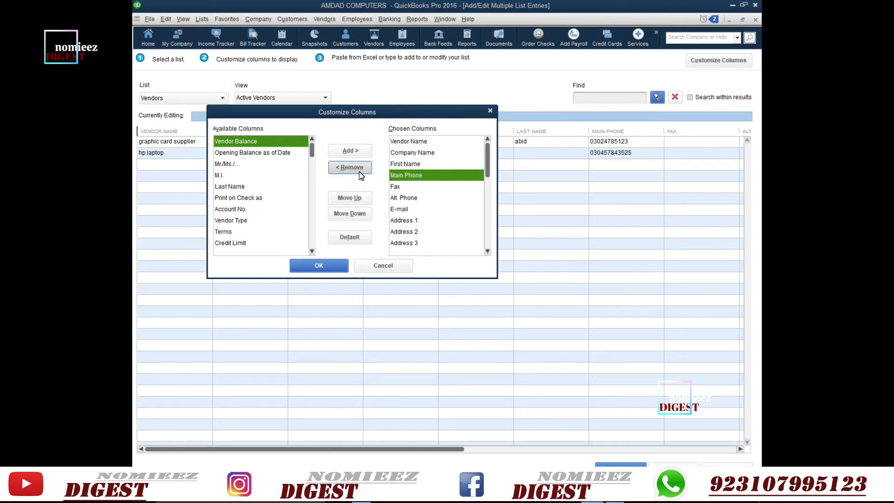
pyautogui.click(395, 187)
pyautogui.click(364, 170)
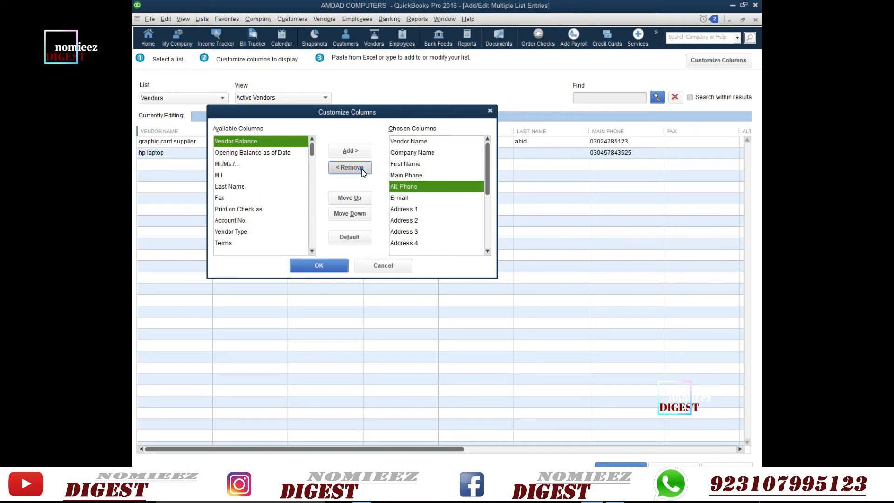
# - Remove the Alt. Phone and Address 2 through Address 5 columns
pyautogui.click(361, 169)
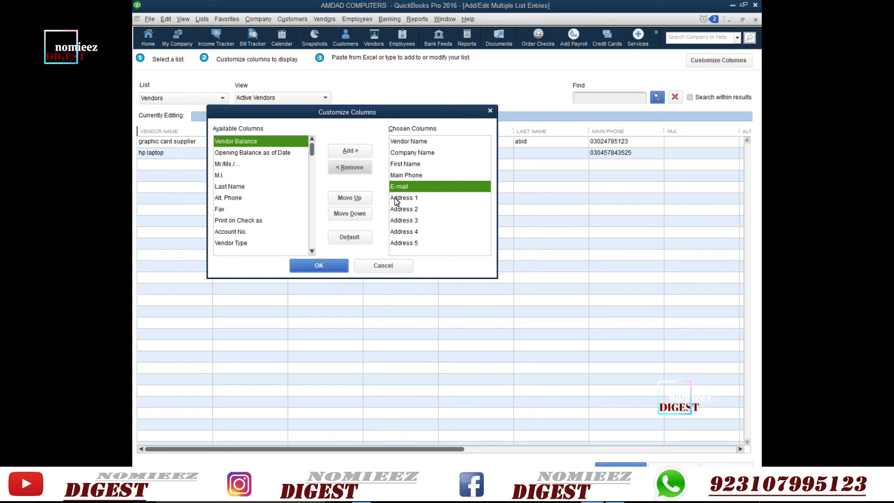
pyautogui.click(410, 210)
pyautogui.click(364, 169)
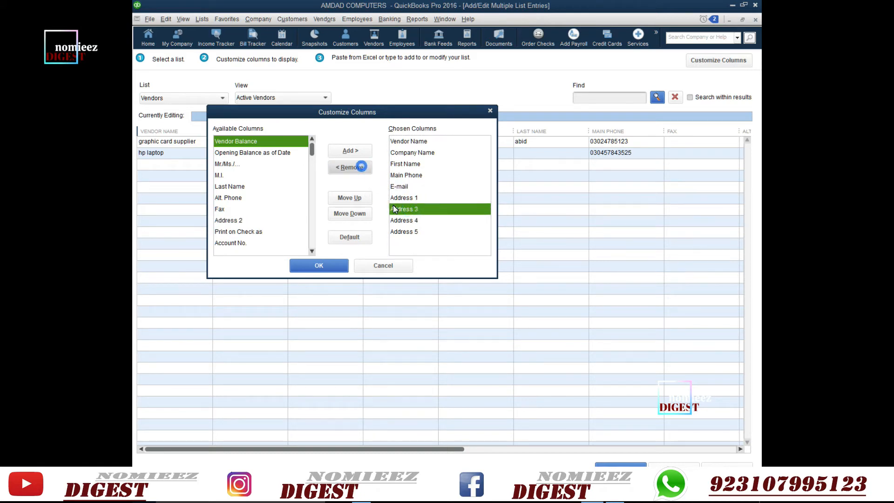
pyautogui.click(364, 169)
pyautogui.click(363, 169)
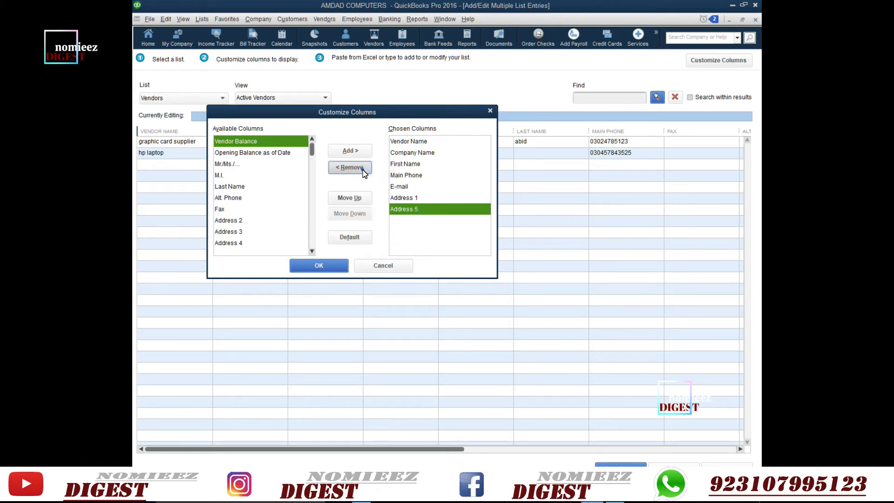
pyautogui.click(364, 169)
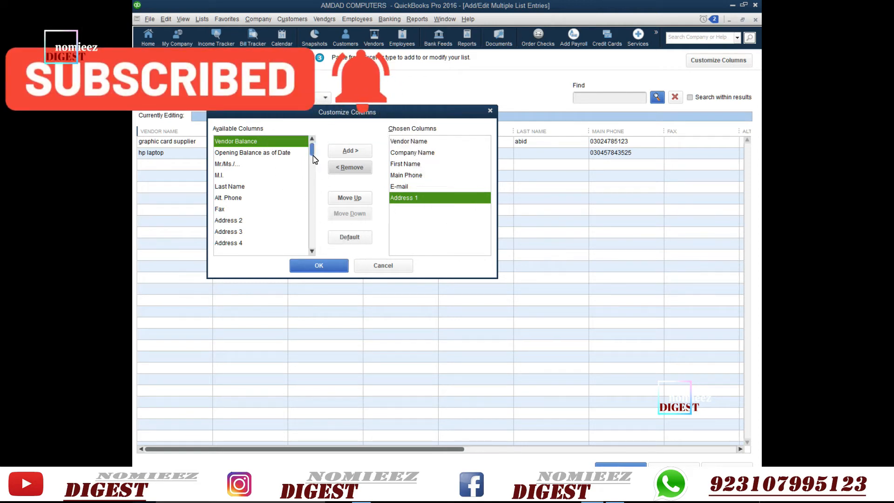
# - Add Vendor Type to the chosen columns and apply the seven-column layout with OK
pyautogui.moveTo(313, 158); pyautogui.dragTo(311, 201)
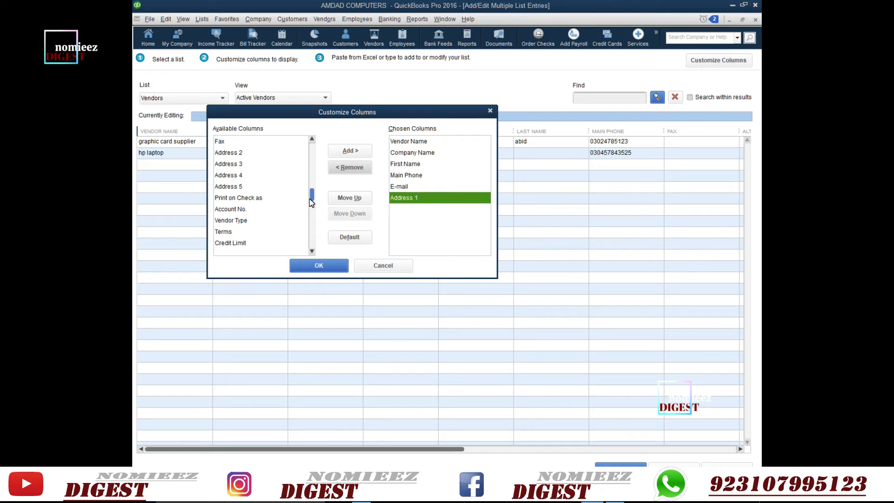
pyautogui.click(228, 220)
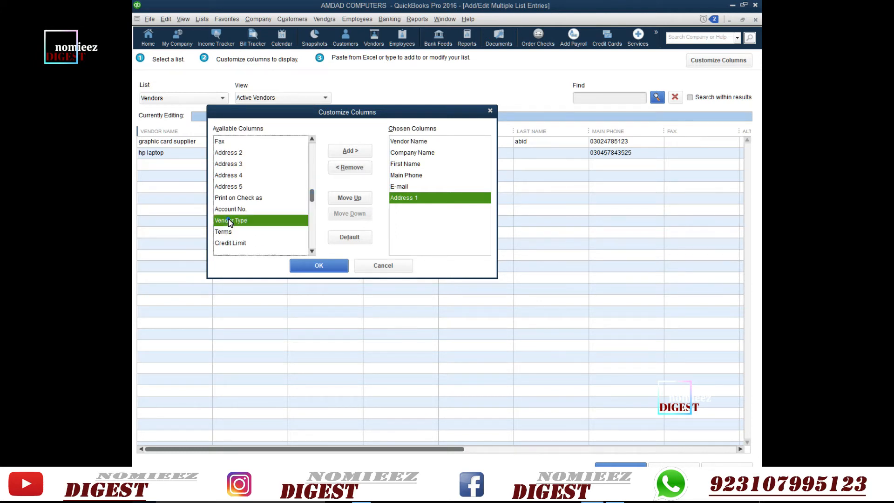
pyautogui.click(342, 155)
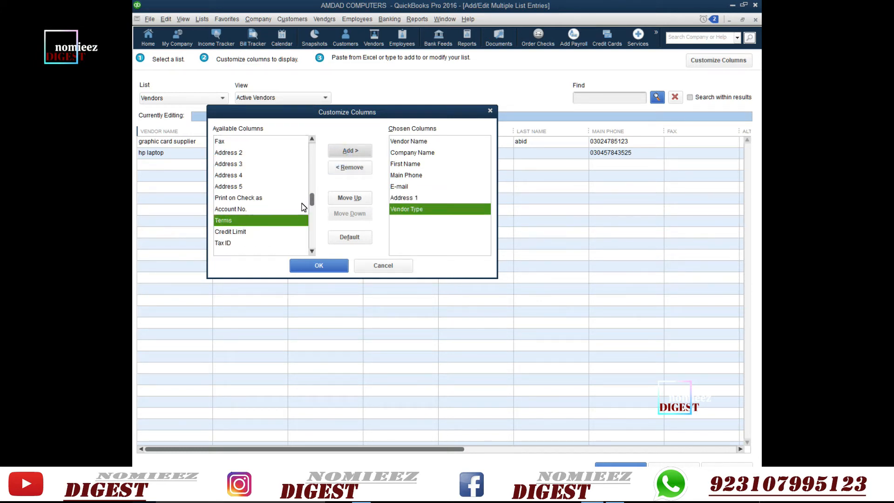
pyautogui.scroll(-2, 236, 241)
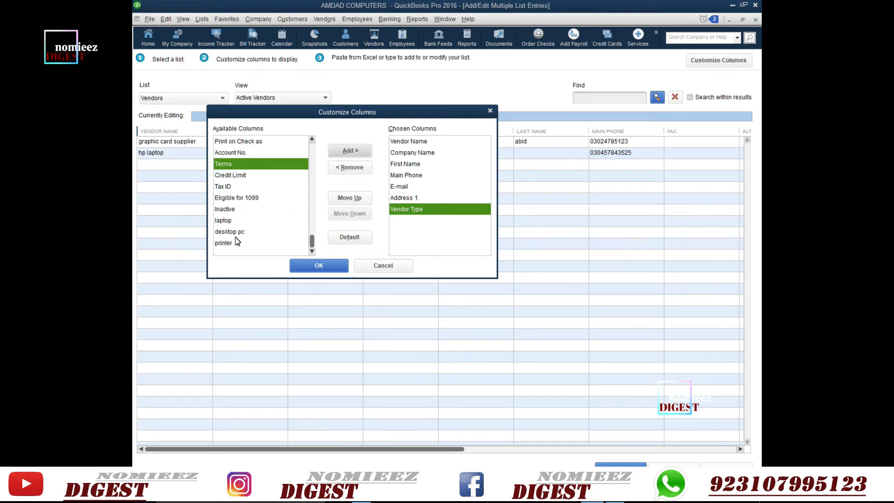
pyautogui.scroll(4, 236, 241)
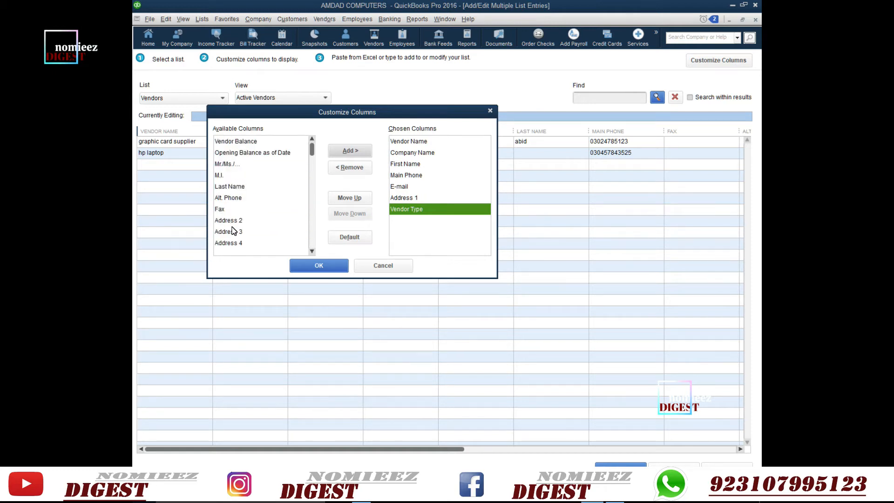
pyautogui.scroll(-2, 234, 232)
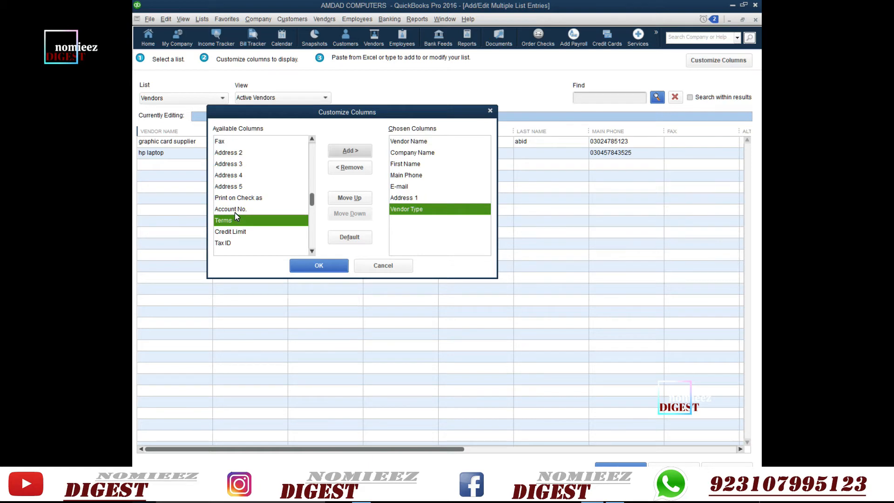
pyautogui.click(226, 210)
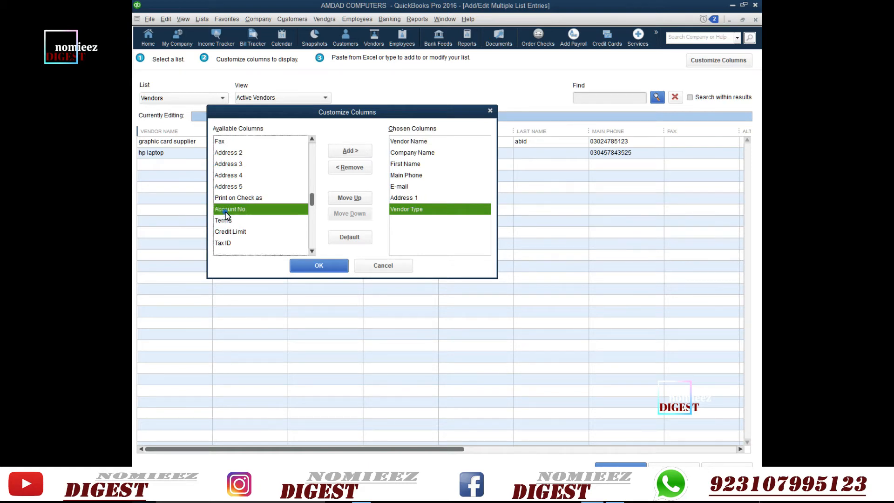
pyautogui.click(319, 273)
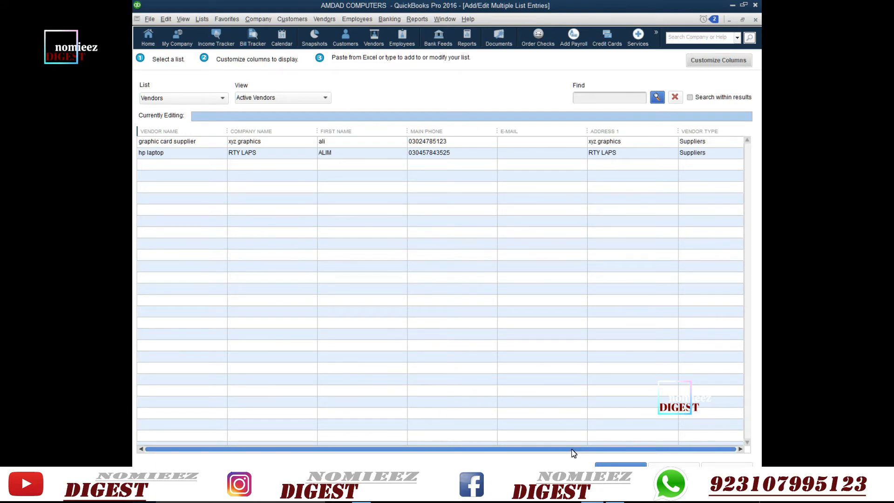
# - Enter vendor name KEYBOARD SELLR with company KL COMP PARTS in the empty third row
pyautogui.click(527, 450)
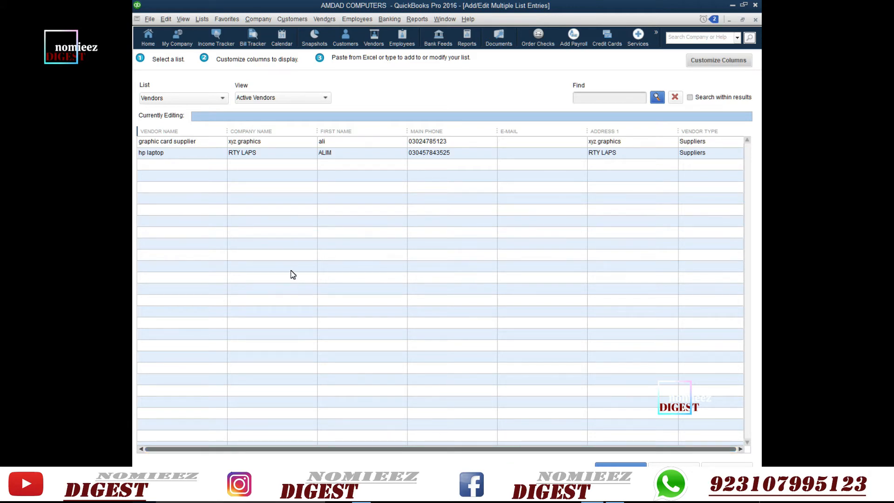
pyautogui.click(186, 169)
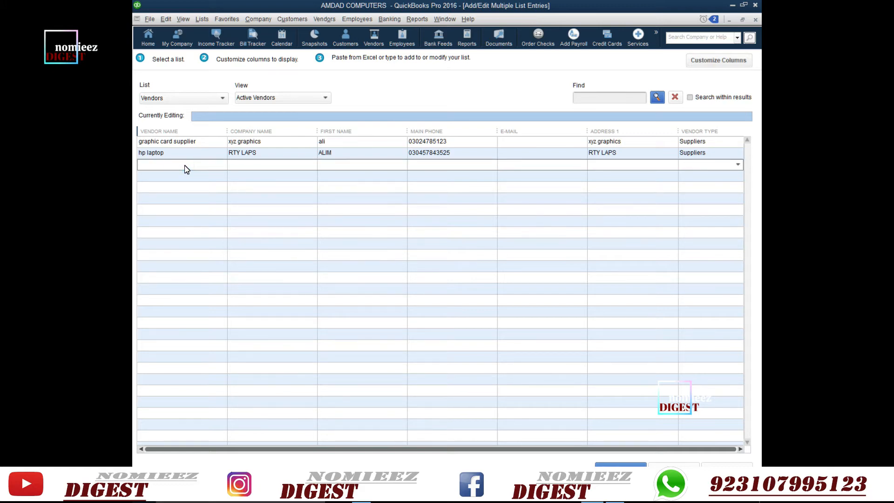
pyautogui.write('HP')
pyautogui.press('BackSpace')
pyautogui.press('BackSpace')
pyautogui.write('KEYBOR')
pyautogui.press('BackSpace')
pyautogui.write('ARD SELLR')
pyautogui.press('Tab')
pyautogui.write('KL COMP PARTAS')
pyautogui.press('Tab')
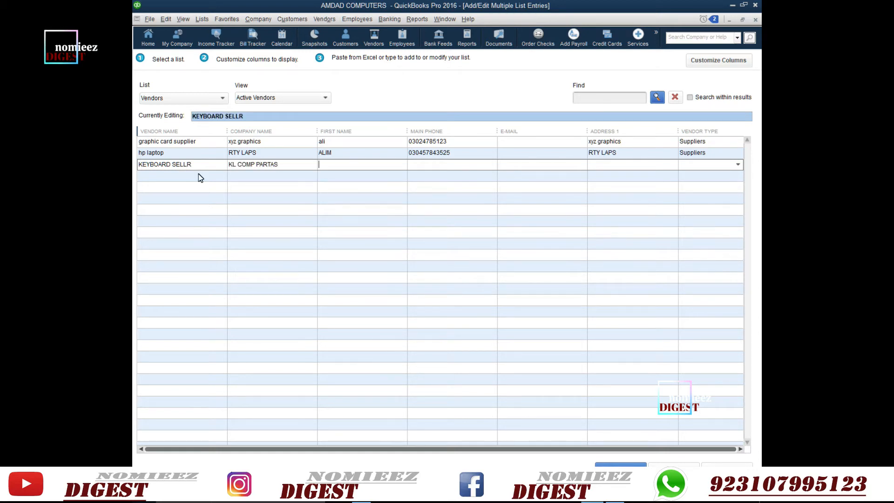
pyautogui.click(275, 164)
pyautogui.press('BackSpace')
# - Fill in the owner's first name, main phone number and shop address in Address 1
pyautogui.write('FAHIM')
pyautogui.click(424, 168)
pyautogui.write('GHYTREDE')
pyautogui.press('BackSpace')
pyautogui.press('BackSpace')
pyautogui.press('BackSpace')
pyautogui.press('BackSpace')
pyautogui.press('BackSpace')
pyautogui.press('BackSpace')
pyautogui.press('BackSpace')
pyautogui.press('BackSpace')
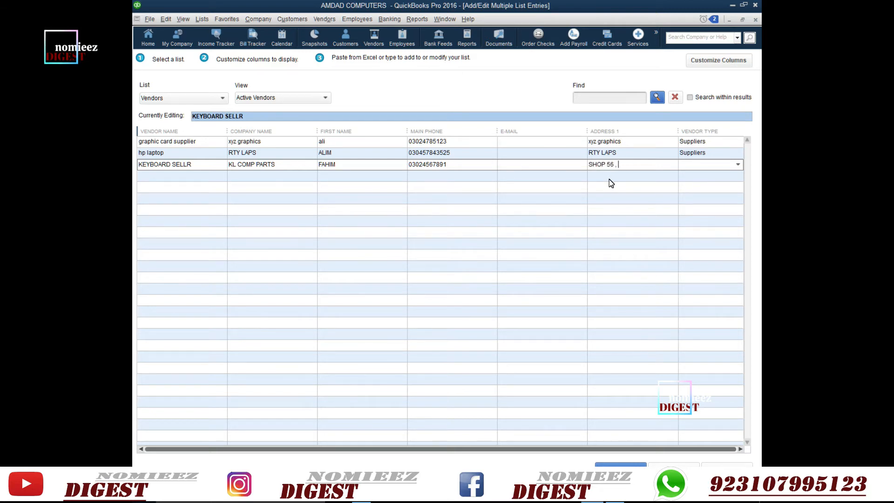
# - Set the vendor type to Suppliers and save the new vendor record
pyautogui.click(736, 166)
pyautogui.click(699, 223)
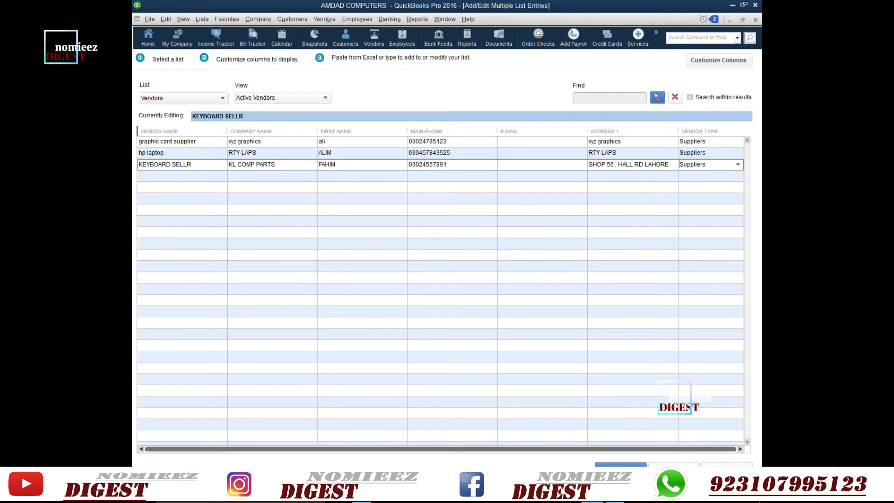
pyautogui.press('Return')
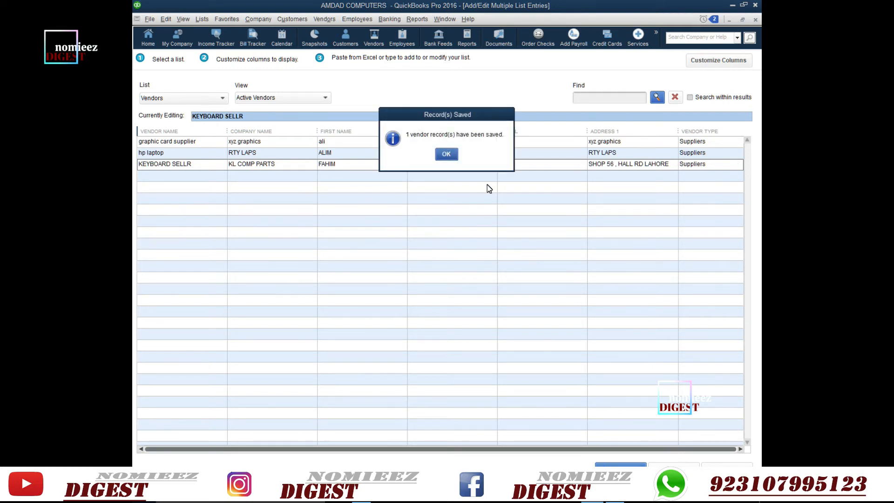
# - Dismiss the one-record-saved confirmation, leaving the three-vendor grid in view
pyautogui.click(448, 157)
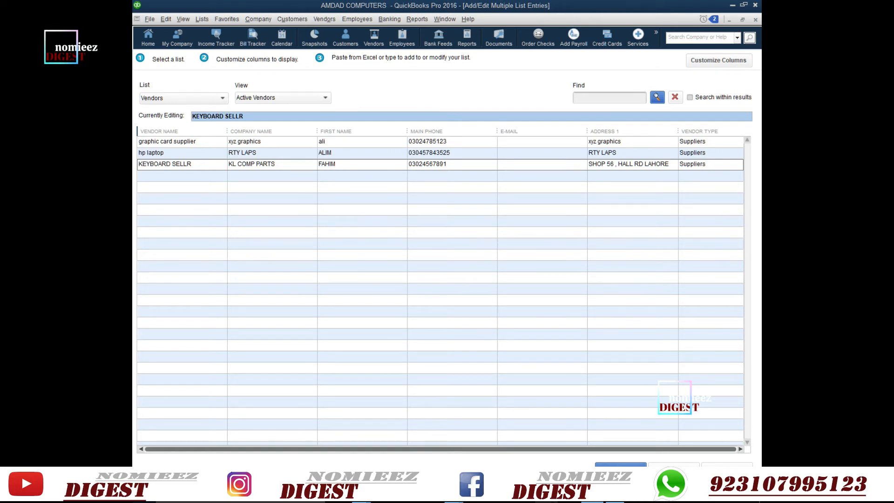
pyautogui.moveTo(456, 501)
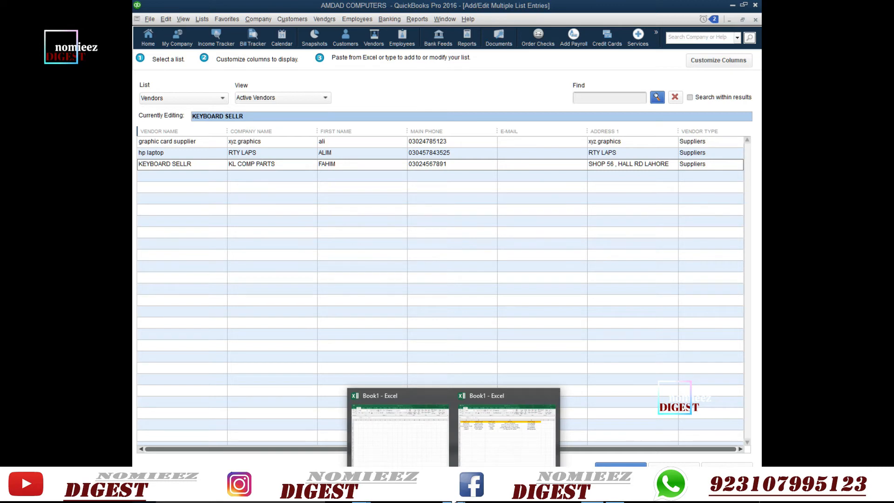
# - Copy the five vendor names in Excel A2:A6 and select the fourth row's Vendor Name cell
pyautogui.click(493, 457)
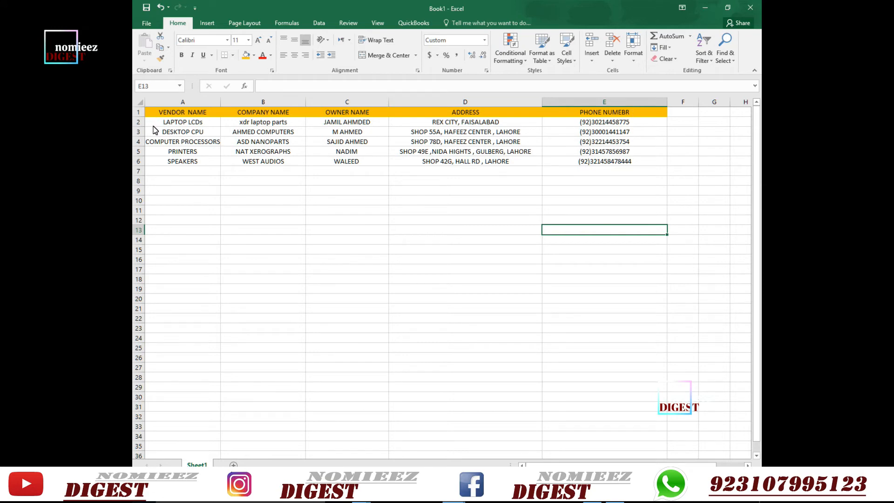
pyautogui.moveTo(156, 122); pyautogui.dragTo(161, 166)
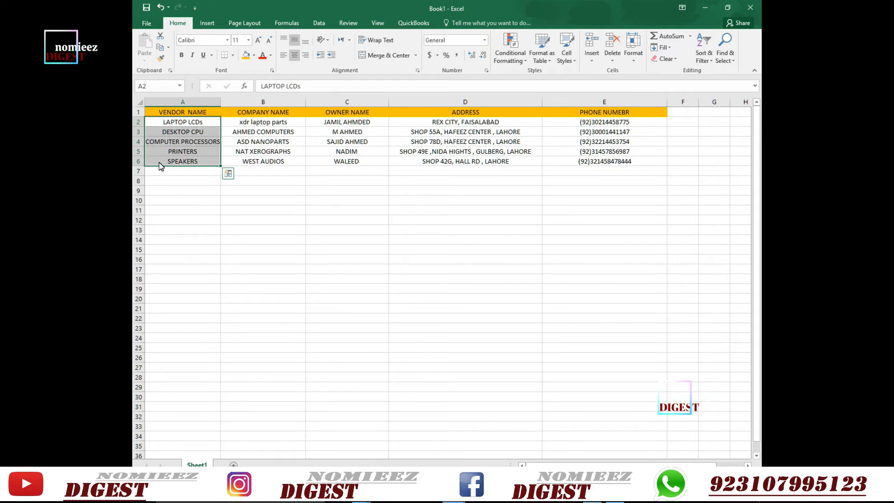
pyautogui.hotkey('ctrl', 'c')
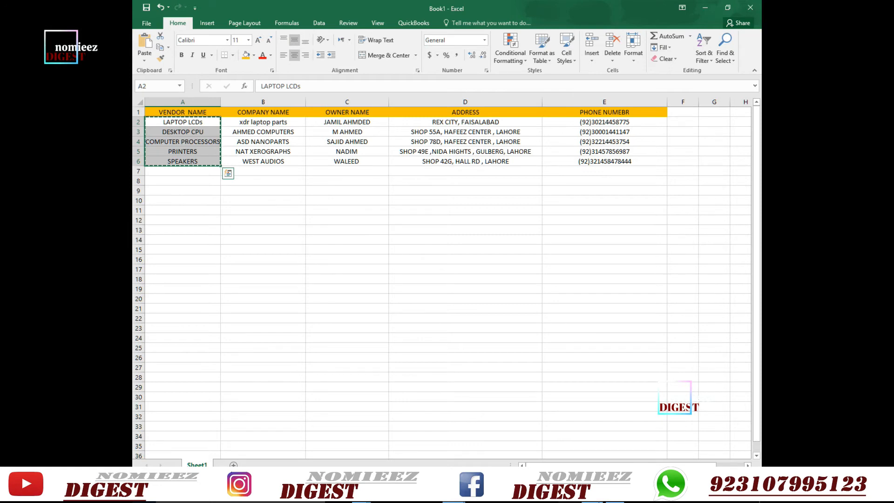
pyautogui.click(590, 495)
pyautogui.click(152, 174)
# - Paste the five vendor names, then copy Excel company names B2:B6 into Company Name
pyautogui.hotkey('ctrl', 'v')
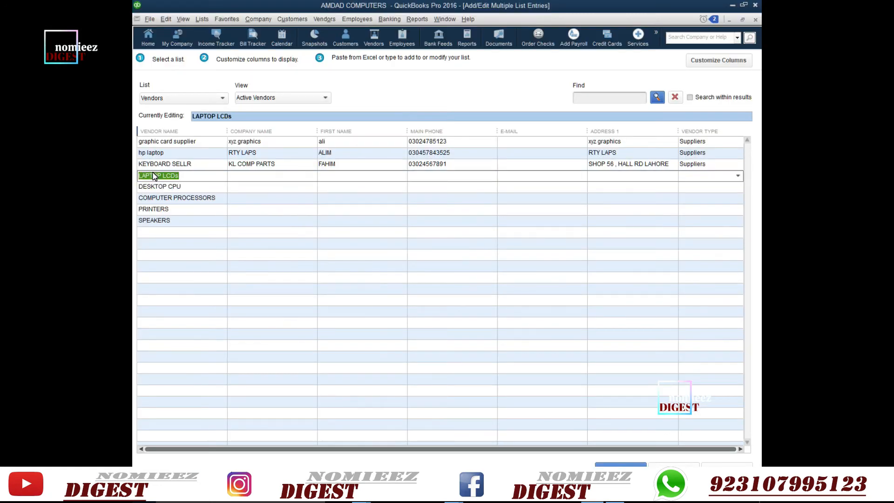
pyautogui.moveTo(454, 495)
pyautogui.click(400, 428)
pyautogui.moveTo(263, 122); pyautogui.dragTo(268, 162)
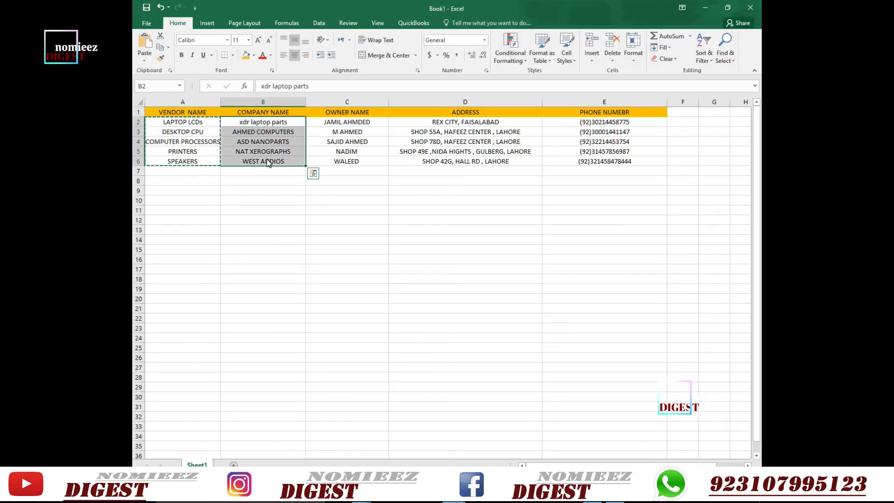
pyautogui.hotkey('ctrl', 'c')
pyautogui.hotkey('alt', 'Tab')
pyautogui.click(261, 176)
pyautogui.hotkey('ctrl', 'v')
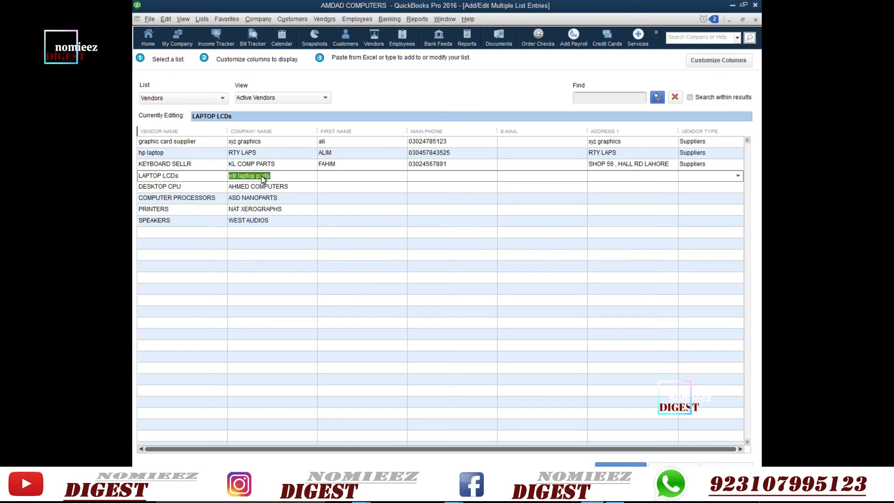
# - Copy the owner names from Excel C2:C6 into the First Name column
pyautogui.moveTo(454, 495)
pyautogui.click(400, 428)
pyautogui.moveTo(347, 122); pyautogui.dragTo(347, 161)
pyautogui.hotkey('ctrl', 'c')
pyautogui.click(593, 499)
pyautogui.click(341, 177)
pyautogui.hotkey('ctrl', 'v')
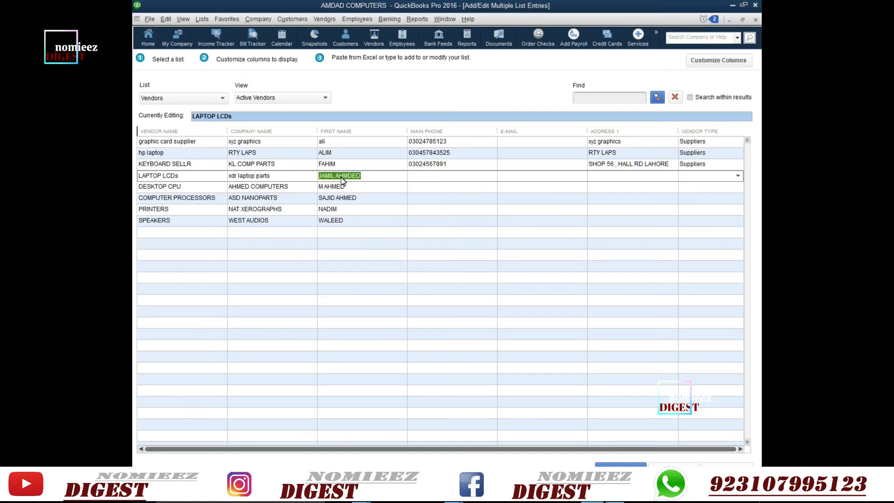
# - Copy the phone numbers from Excel E2:E6 into the Main Phone column
pyautogui.click(509, 429)
pyautogui.moveTo(589, 122); pyautogui.dragTo(572, 163)
pyautogui.hotkey('ctrl', 'c')
pyautogui.click(592, 499)
pyautogui.click(423, 177)
pyautogui.hotkey('ctrl', 'v')
# - Copy the addresses from Excel D2:D6 into the Address 1 column
pyautogui.click(419, 428)
pyautogui.moveTo(404, 122); pyautogui.dragTo(431, 164)
pyautogui.hotkey('ctrl', 'c')
pyautogui.click(592, 499)
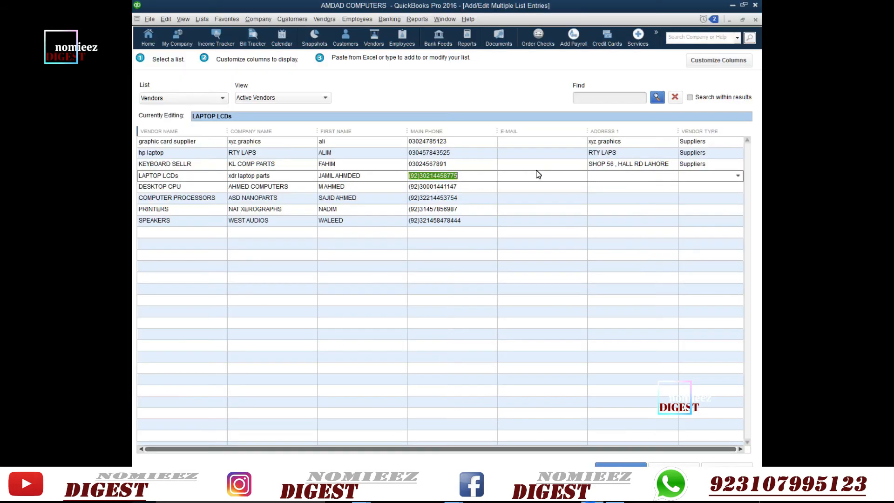
pyautogui.click(608, 175)
pyautogui.hotkey('ctrl', 'v')
# - Copy the Suppliers vendor type down to every vendor row
pyautogui.click(739, 166)
pyautogui.click(738, 165)
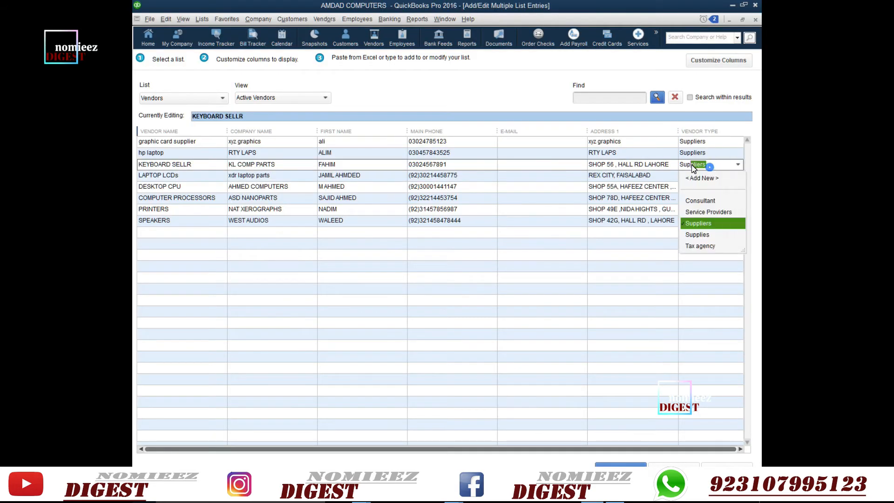
pyautogui.rightClick(699, 165)
pyautogui.click(619, 251)
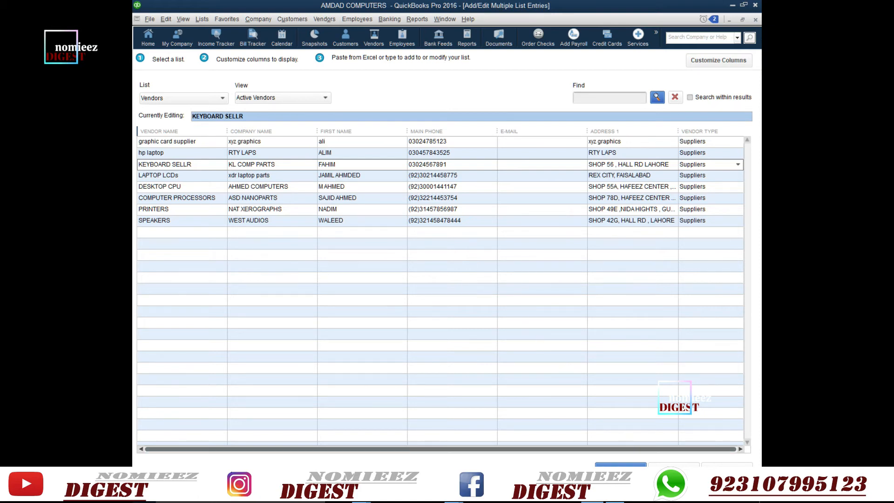
# - Save the five new vendor records, confirm, and close the multiple-entry grid
pyautogui.click(621, 468)
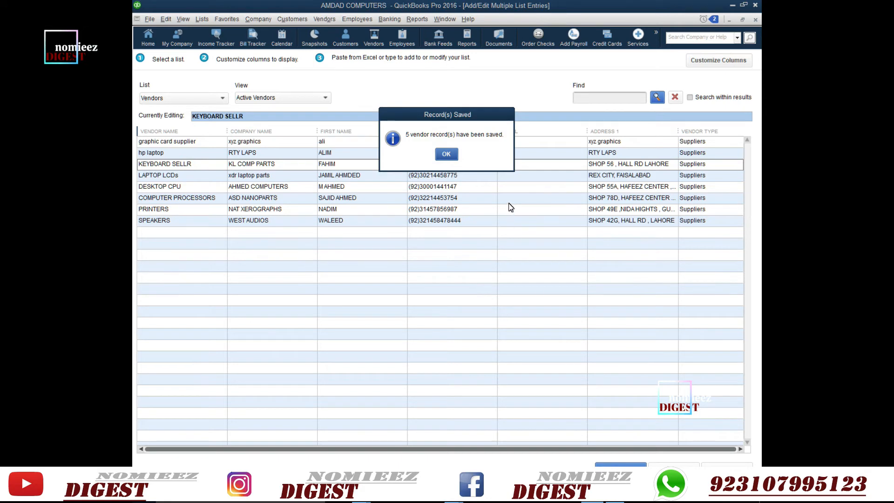
pyautogui.click(447, 155)
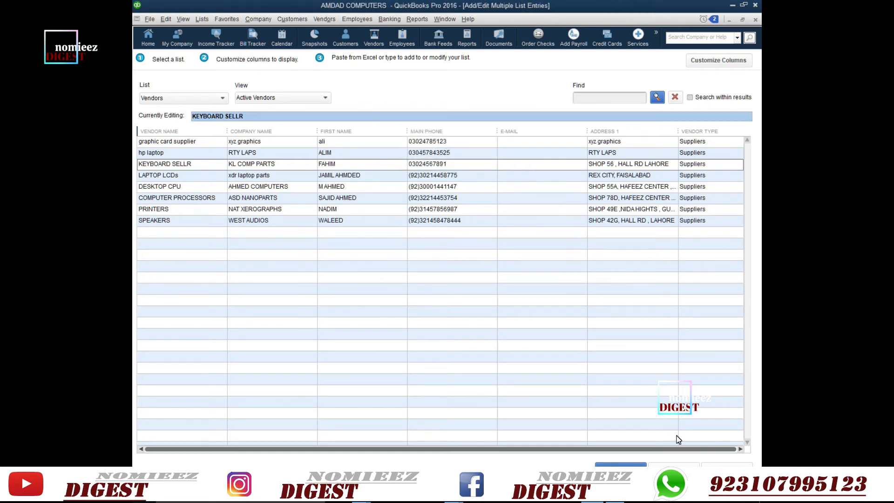
pyautogui.click(674, 465)
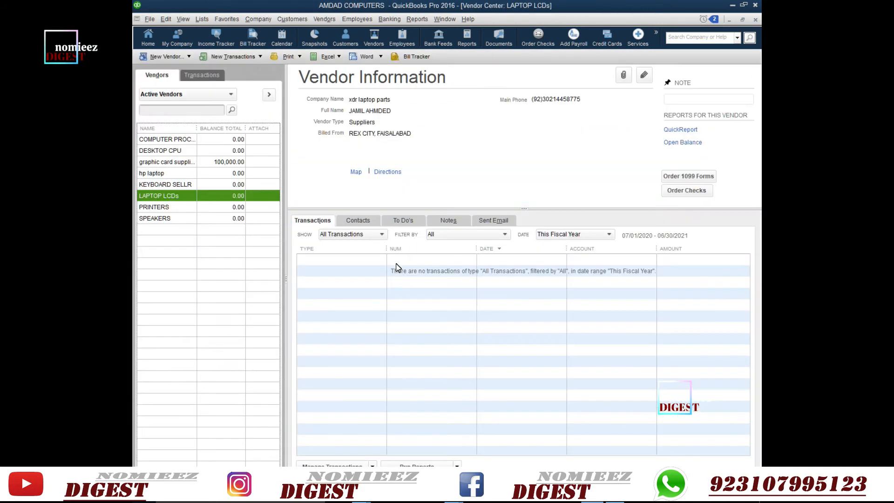
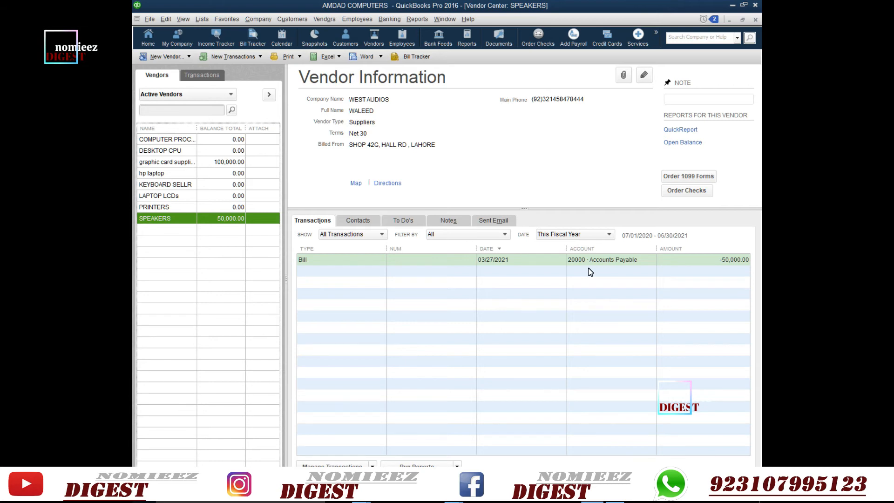
# - Show SPEAKERS in the Vendor Center with its 50,000.00 bill dated 03/27/2021
pyautogui.click(568, 296)
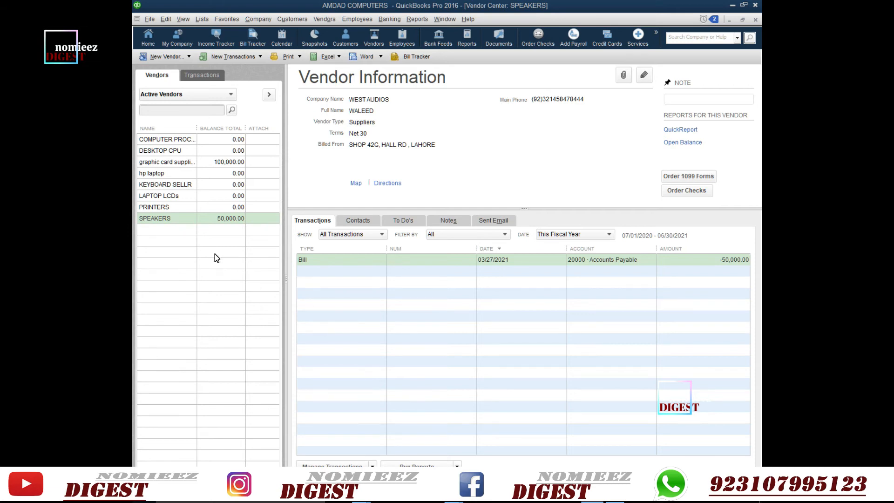
# - Edit vendor KEYBOARD SELLR and set its job title to SHOP OWNER, fixing the typo
pyautogui.rightClick(179, 188)
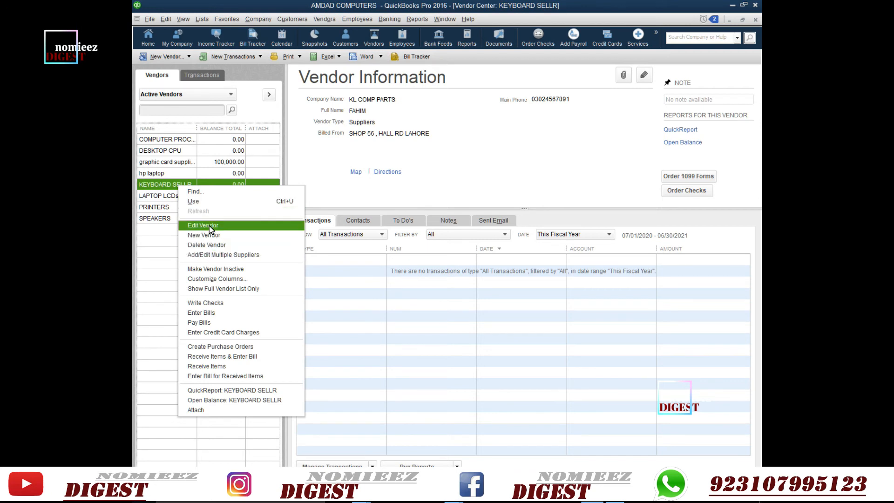
pyautogui.click(210, 227)
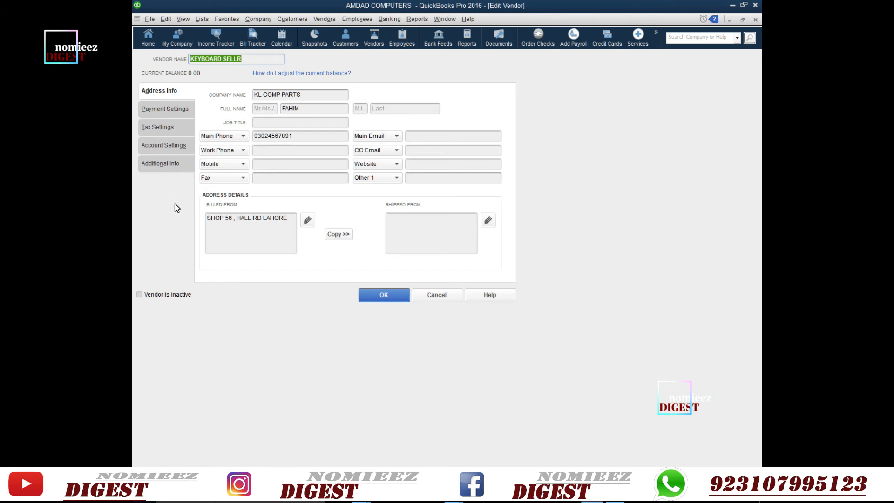
pyautogui.click(288, 123)
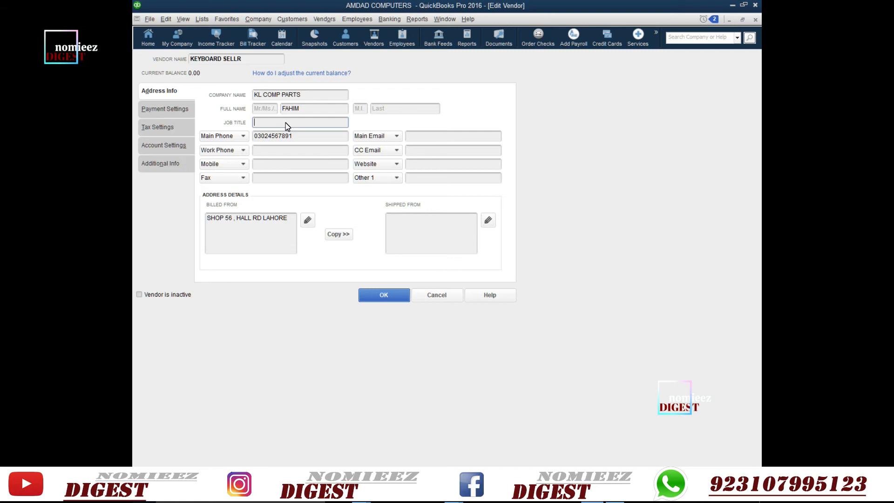
pyautogui.write('SHPO OWNER')
pyautogui.press('Delete')
pyautogui.press('Left')
pyautogui.press('Left')
pyautogui.press('Left')
pyautogui.press('Left')
pyautogui.press('Left')
pyautogui.press('Left')
pyautogui.write('P')
# - Copy the billing address to the shipping address, then go to payment settings
pyautogui.click(338, 233)
pyautogui.press('Return')
pyautogui.click(164, 110)
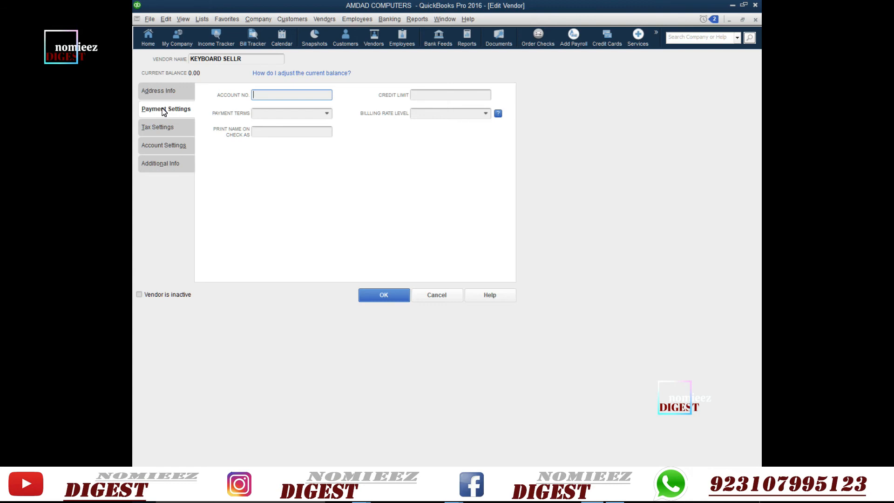
# - Enter the vendor's account number and set payment terms to Net 15
pyautogui.click(328, 115)
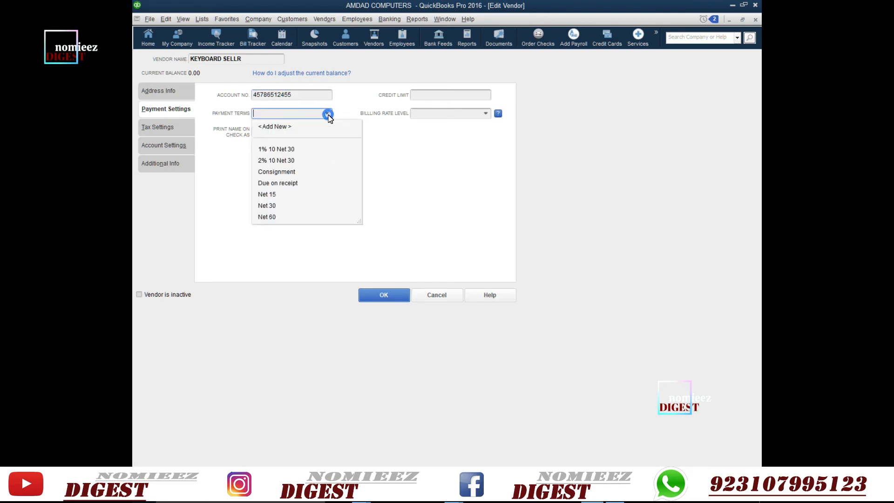
pyautogui.click(279, 194)
pyautogui.click(273, 134)
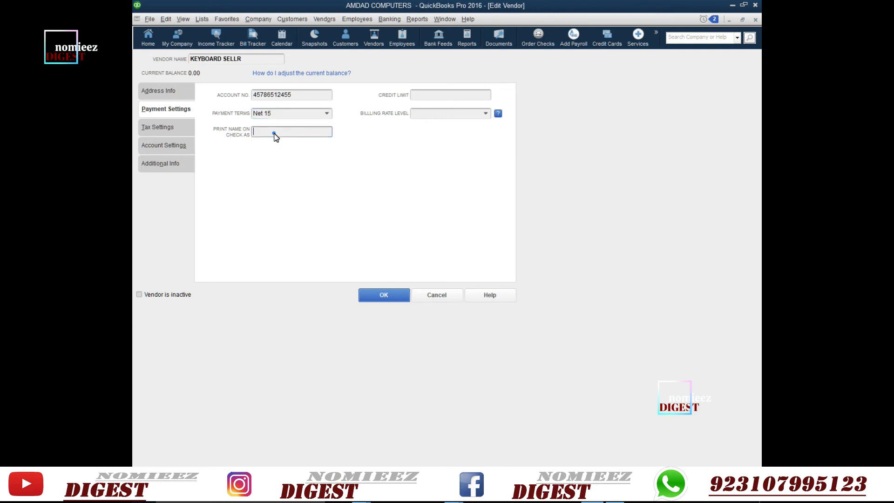
pyautogui.click(429, 98)
# - Enter the vendor's tax ID in the tax settings
pyautogui.click(166, 130)
pyautogui.click(267, 115)
# - Set the prefill account to 52700 Purchases - Hardware for Resale and save the vendor
pyautogui.click(176, 145)
pyautogui.click(302, 137)
pyautogui.scroll(-5, 267, 246)
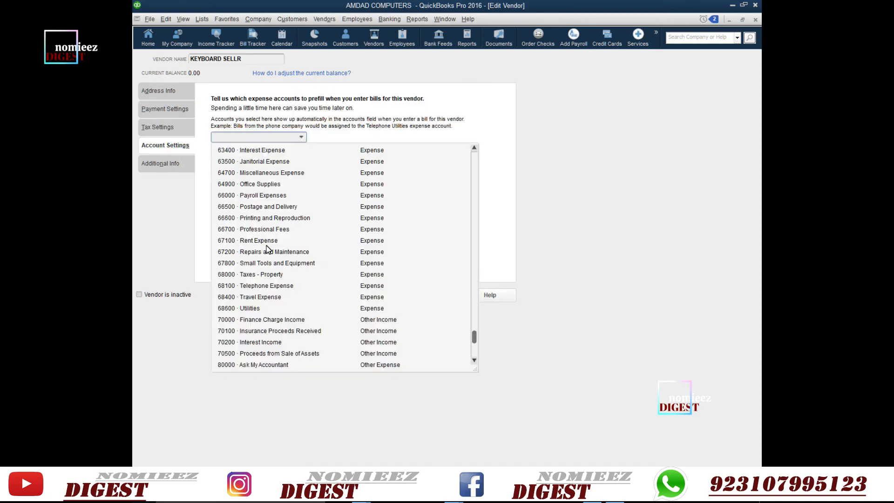
pyautogui.scroll(10, 267, 249)
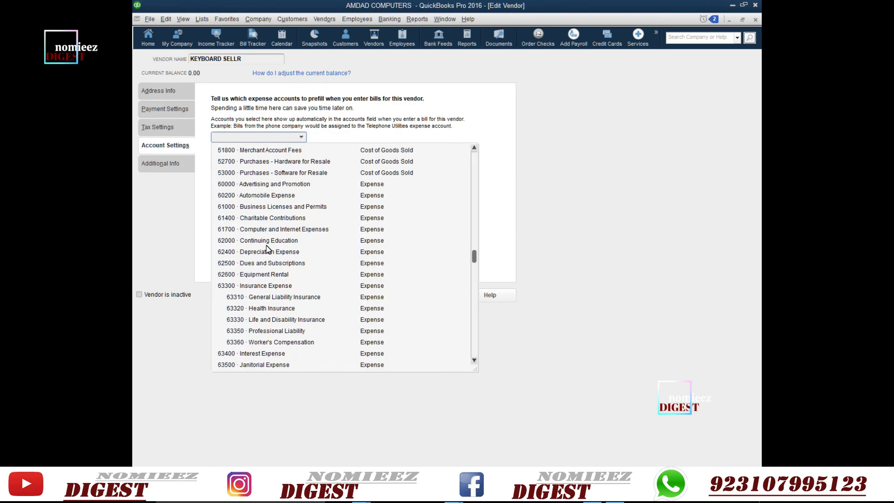
pyautogui.scroll(3, 267, 250)
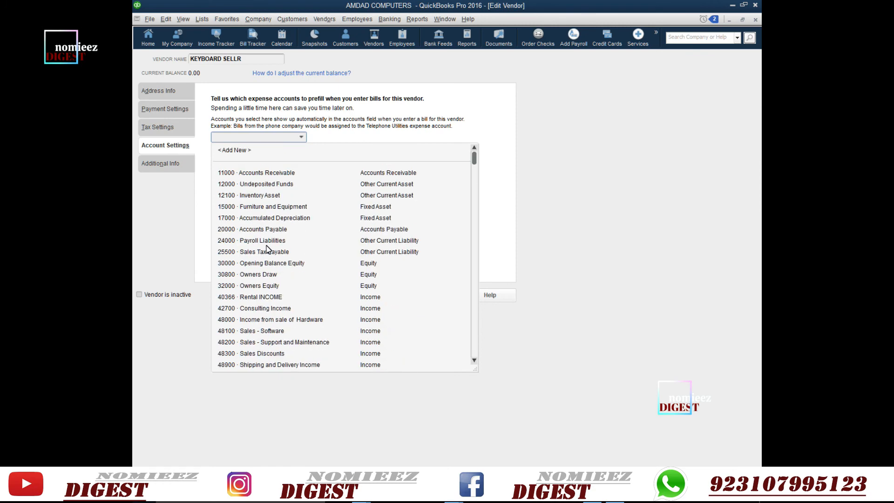
pyautogui.scroll(-1, 259, 250)
pyautogui.scroll(1, 265, 252)
pyautogui.scroll(-1, 272, 326)
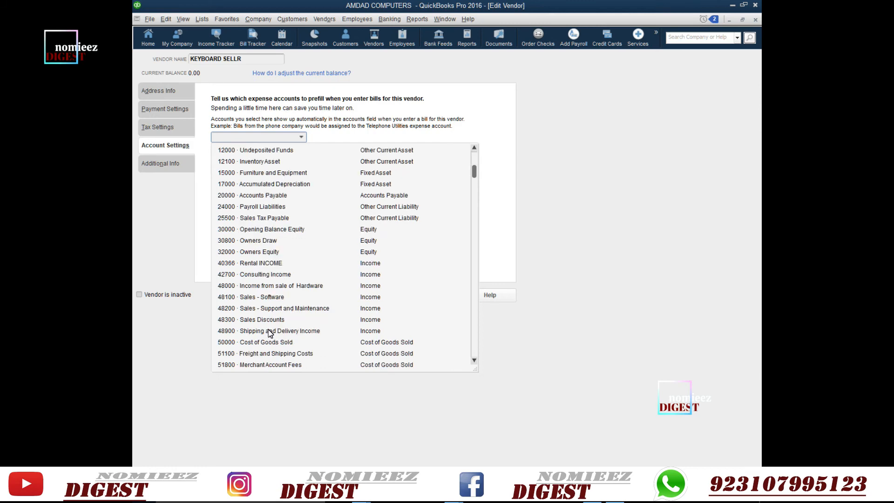
pyautogui.scroll(-1, 282, 289)
pyautogui.click(264, 342)
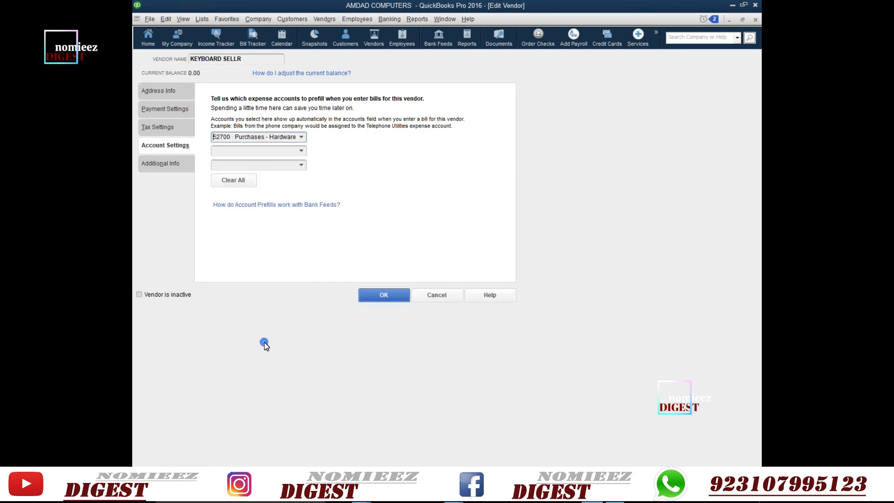
pyautogui.click(185, 166)
pyautogui.click(394, 304)
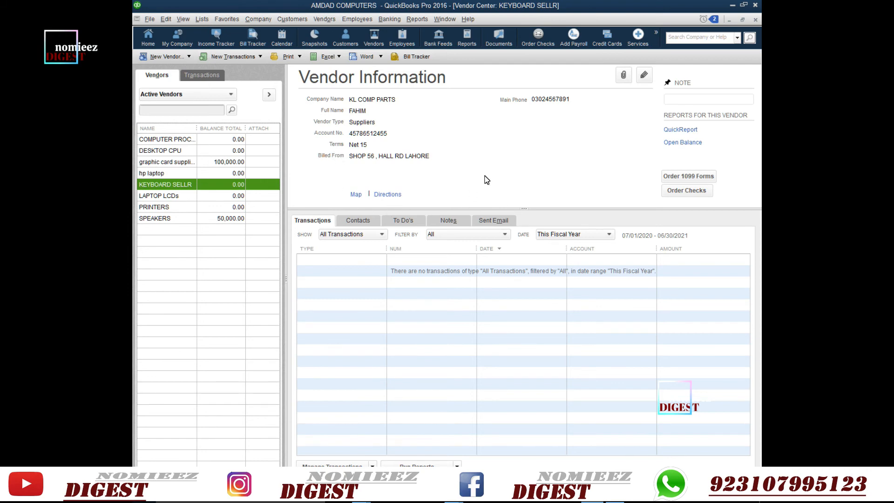
# - Select SPEAKERS to show WEST AUDIOS, Net 30 terms and its 50,000.00 bill
pyautogui.click(374, 277)
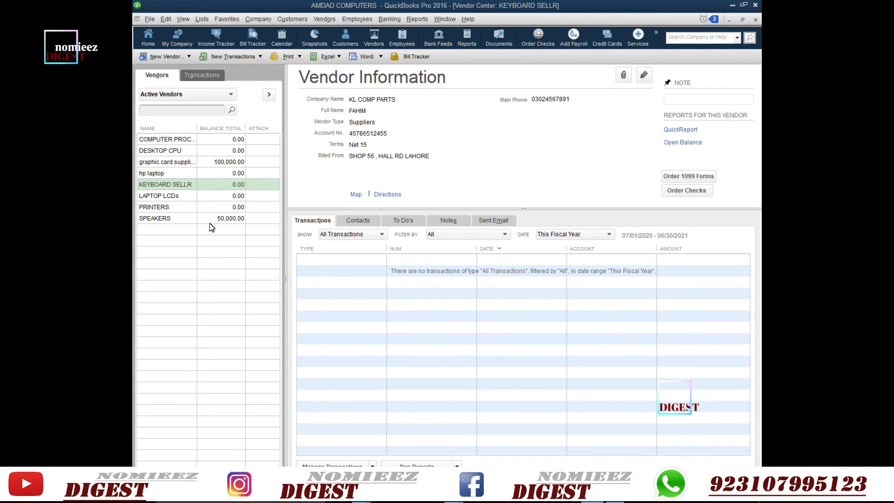
pyautogui.click(182, 220)
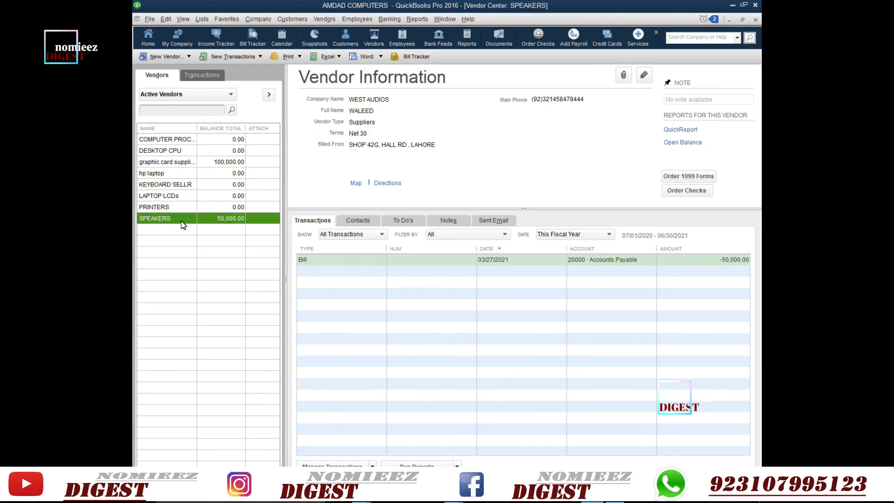
# - Try deleting SPEAKERS, then make it inactive instead and accept the balance warning
pyautogui.rightClick(182, 222)
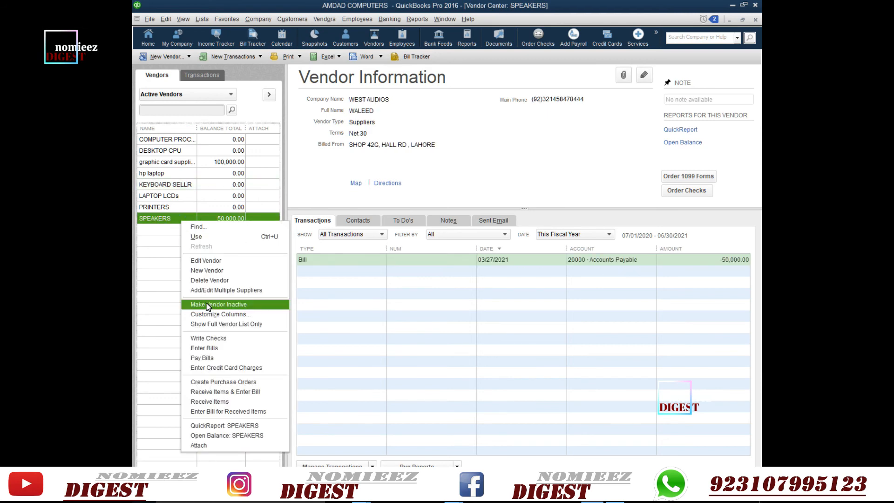
pyautogui.click(214, 281)
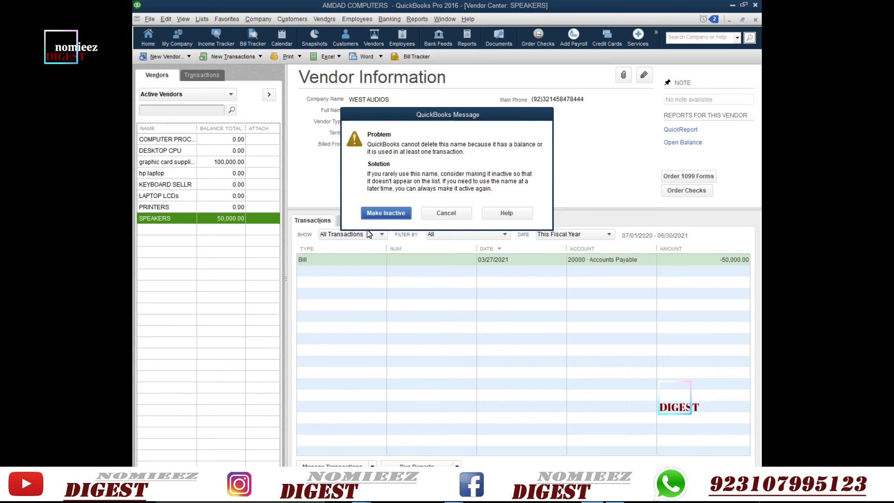
pyautogui.click(392, 215)
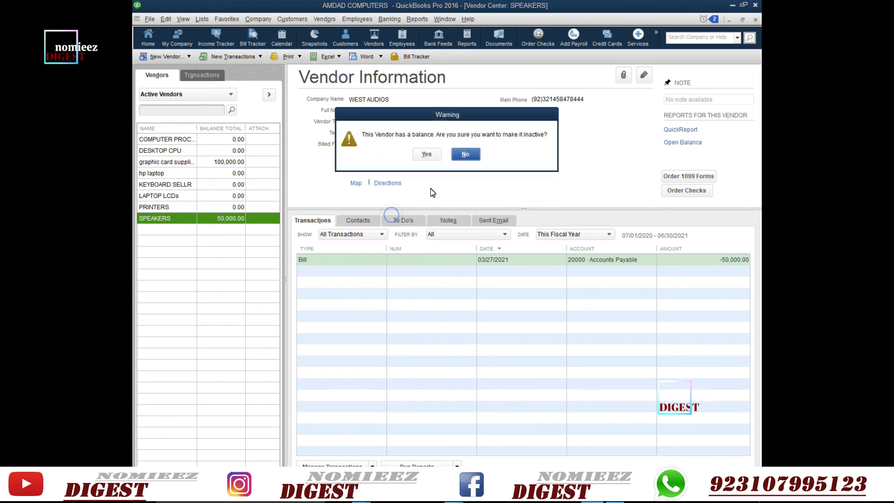
pyautogui.click(428, 157)
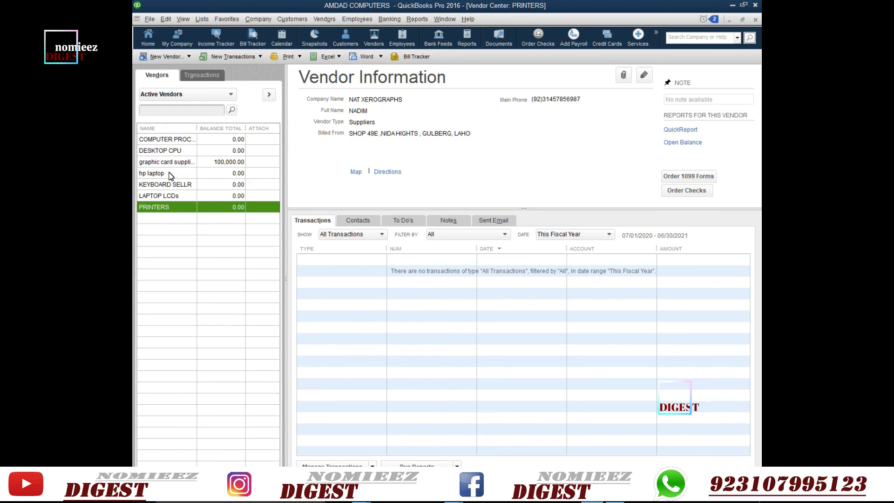
# - Show All Vendors, reactivate SPEAKERS, and return the filter to Active Vendors
pyautogui.click(231, 96)
pyautogui.click(191, 108)
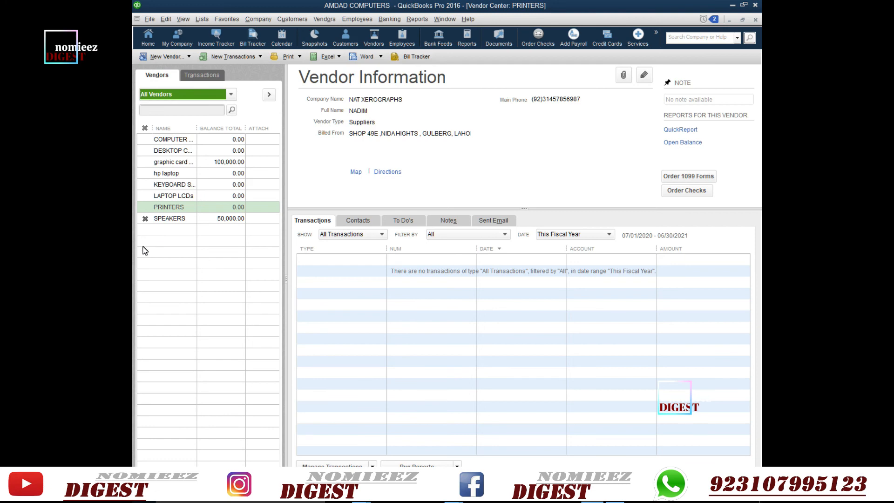
pyautogui.click(146, 221)
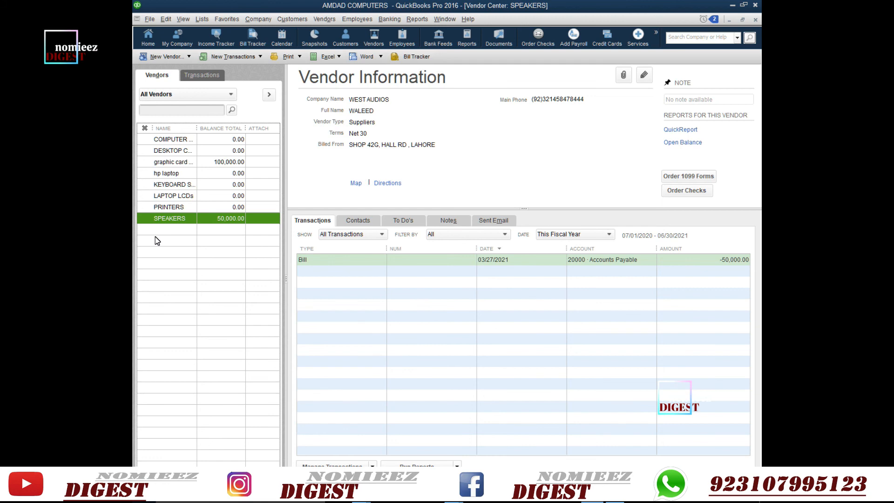
pyautogui.click(232, 95)
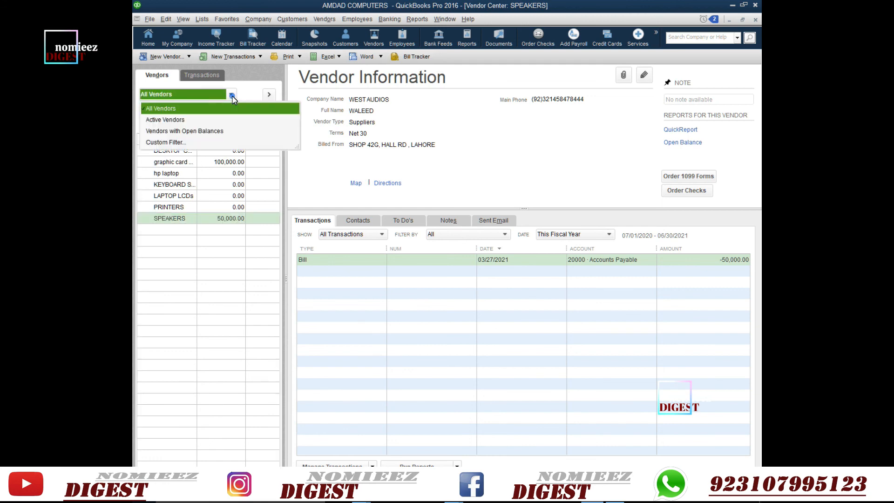
pyautogui.click(218, 120)
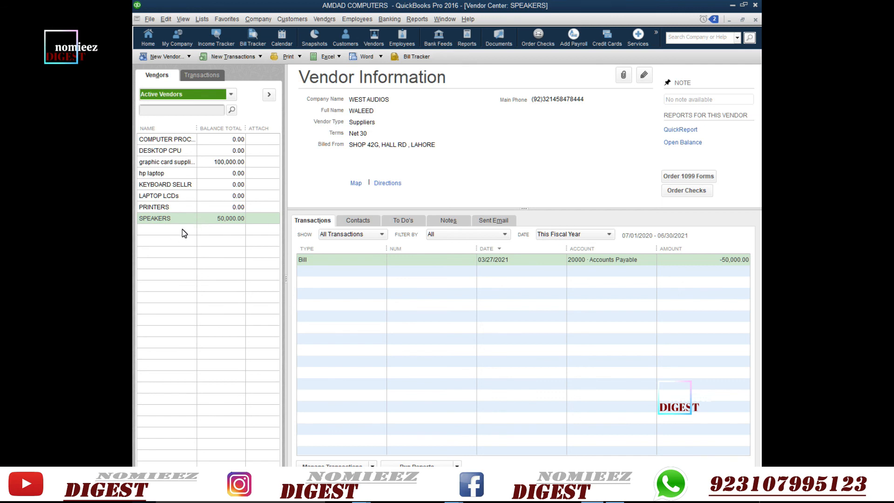
pyautogui.click(233, 95)
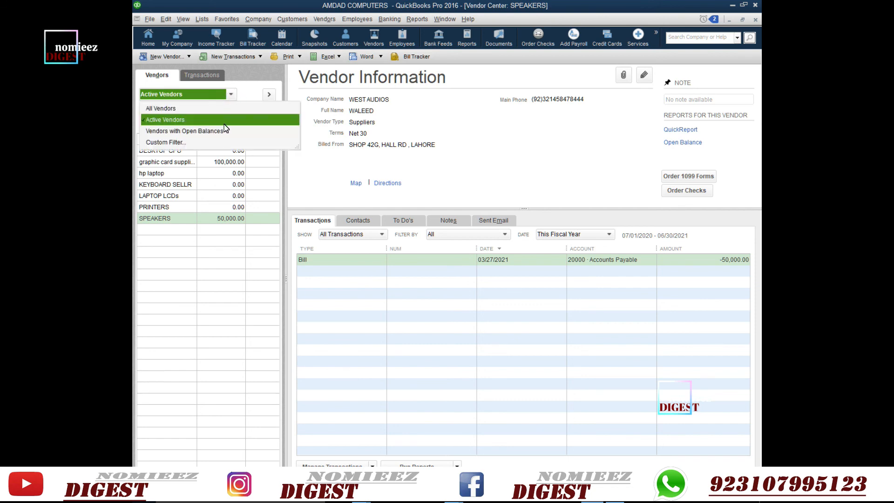
pyautogui.click(186, 241)
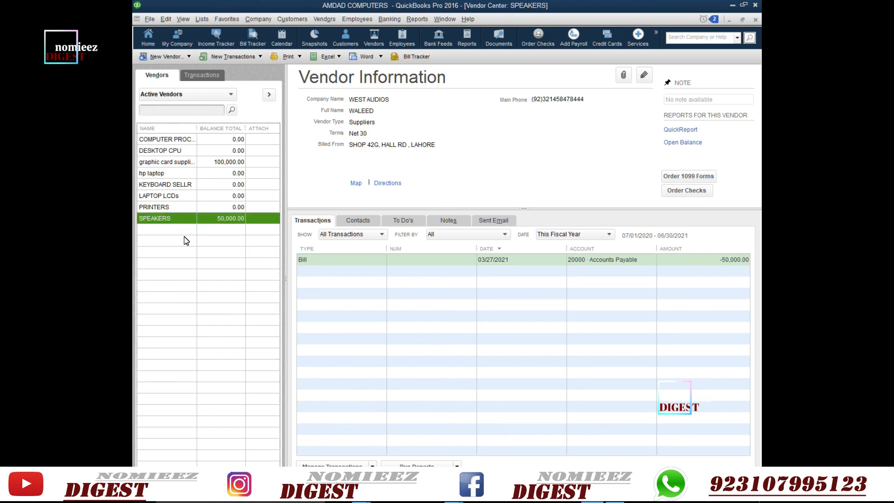
# - Delete the LAPTOP LCDs vendor and confirm the deletion
pyautogui.click(180, 198)
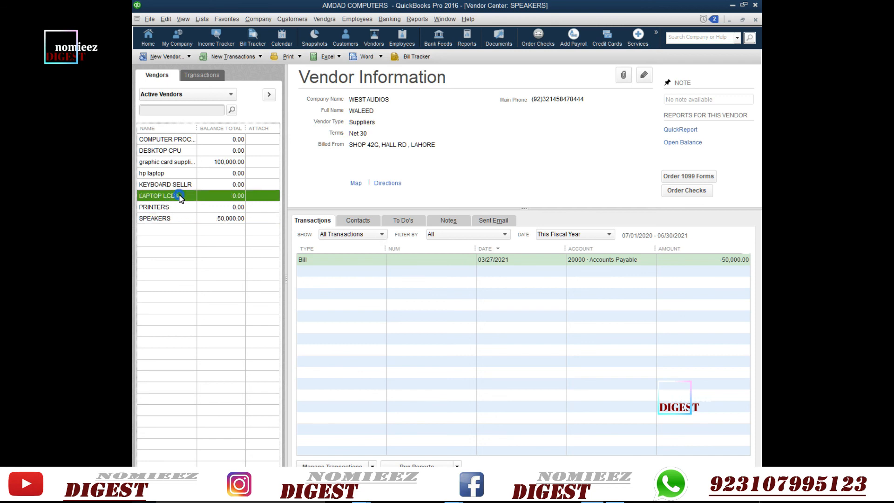
pyautogui.rightClick(180, 198)
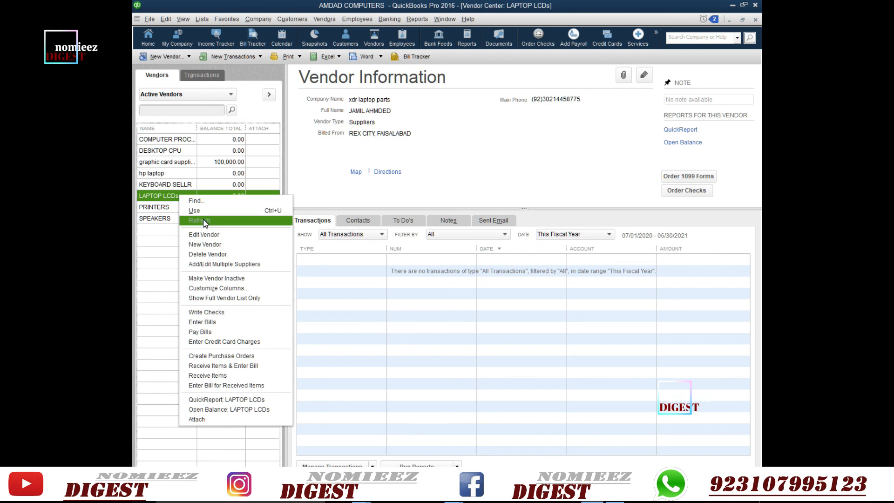
pyautogui.click(207, 256)
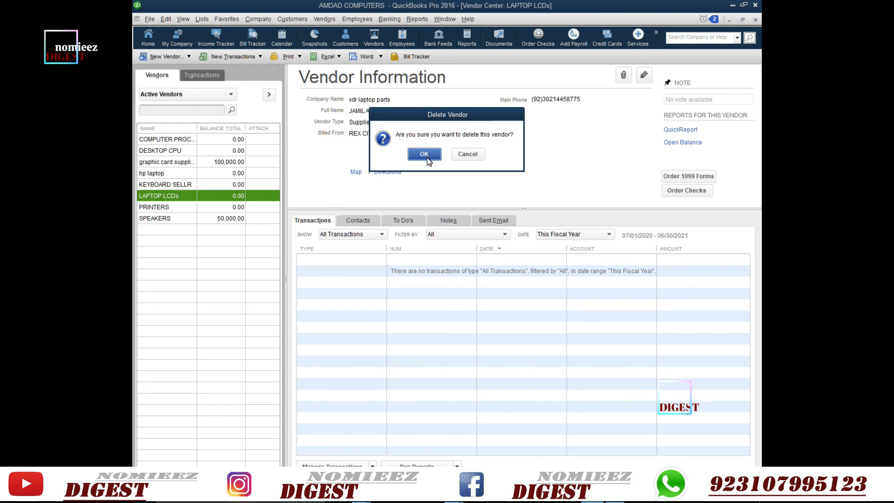
pyautogui.click(433, 159)
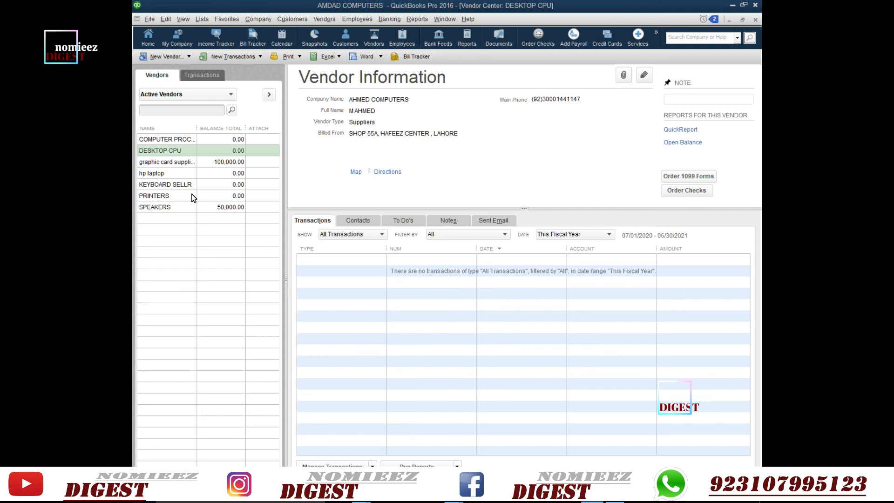
# - Open COMPUTER PROCESSORS for editing and retype its vendor name as DESKTOP CPU
pyautogui.doubleClick(183, 141)
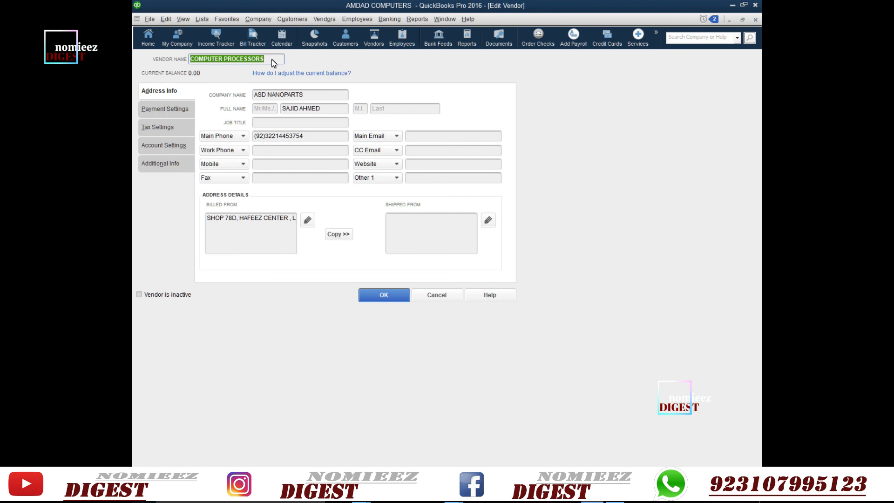
pyautogui.press('BackSpace')
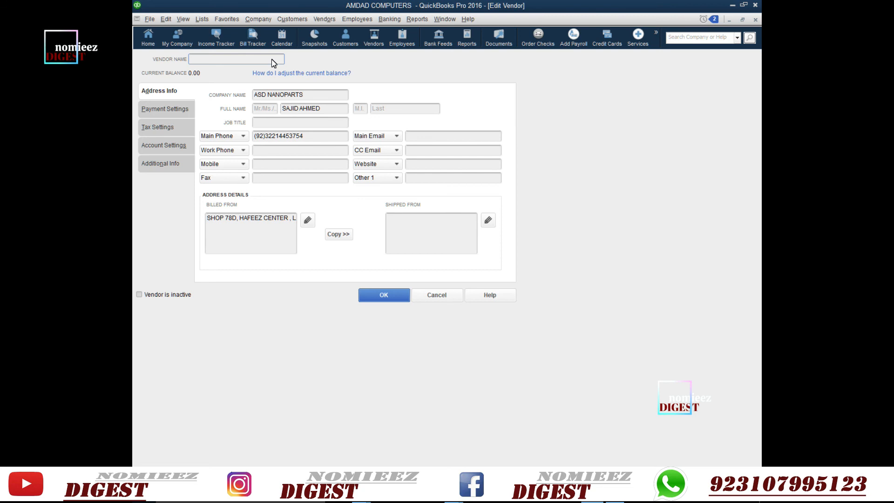
pyautogui.write('DESKTOP CPU')
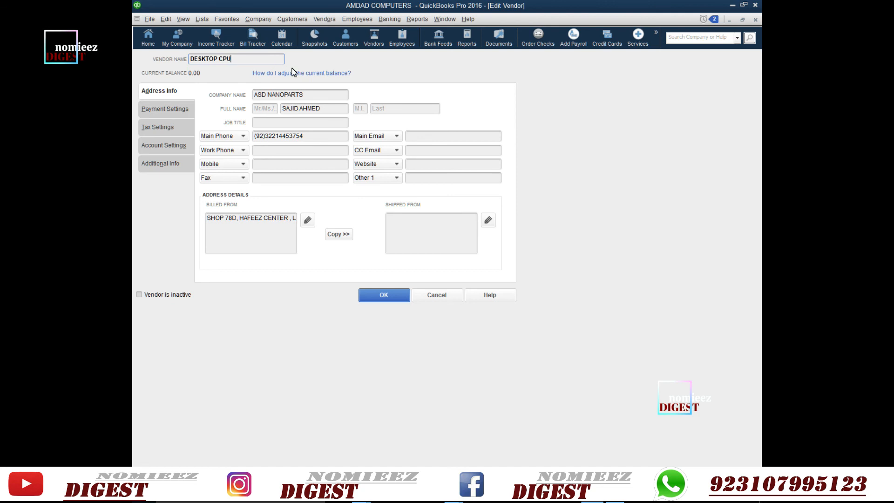